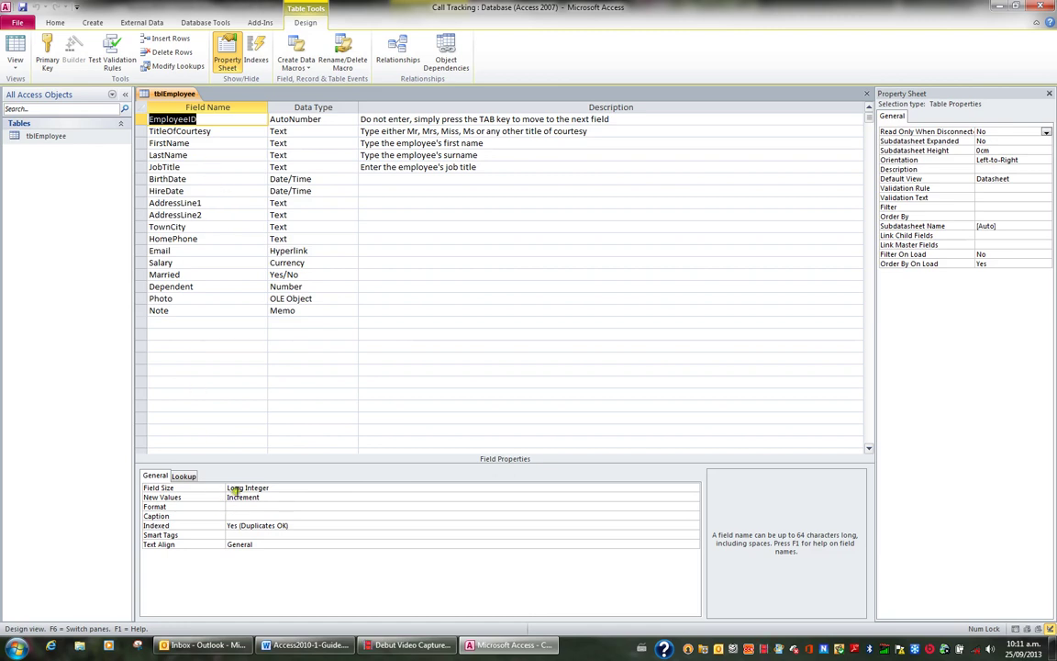
# - Set the TitleOfCourtesy field size to 10
pyautogui.click(218, 132)
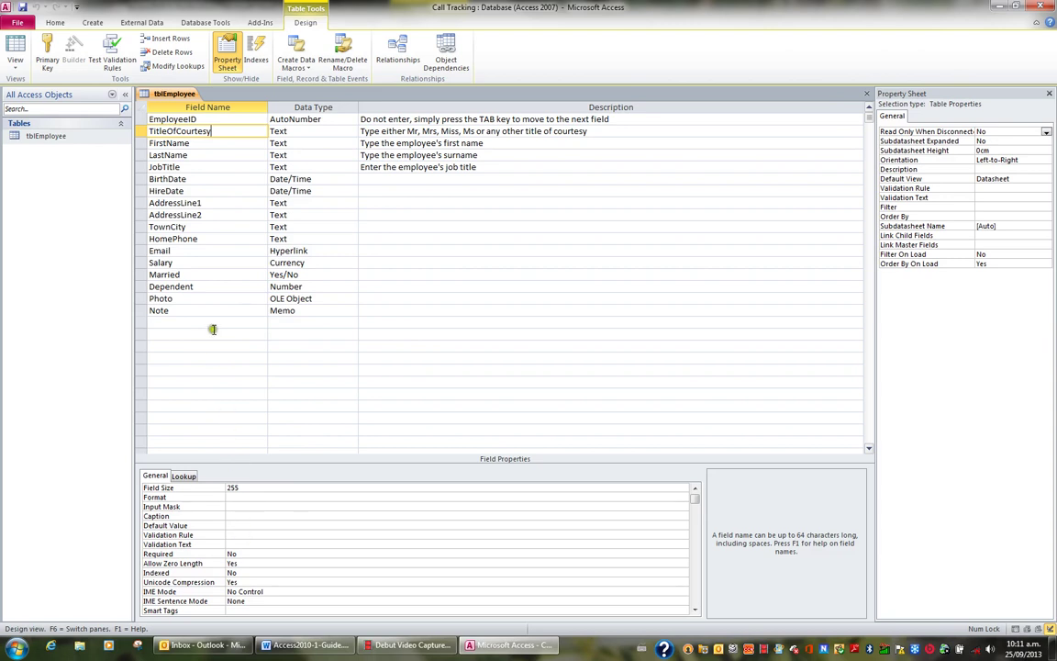
pyautogui.click(217, 202)
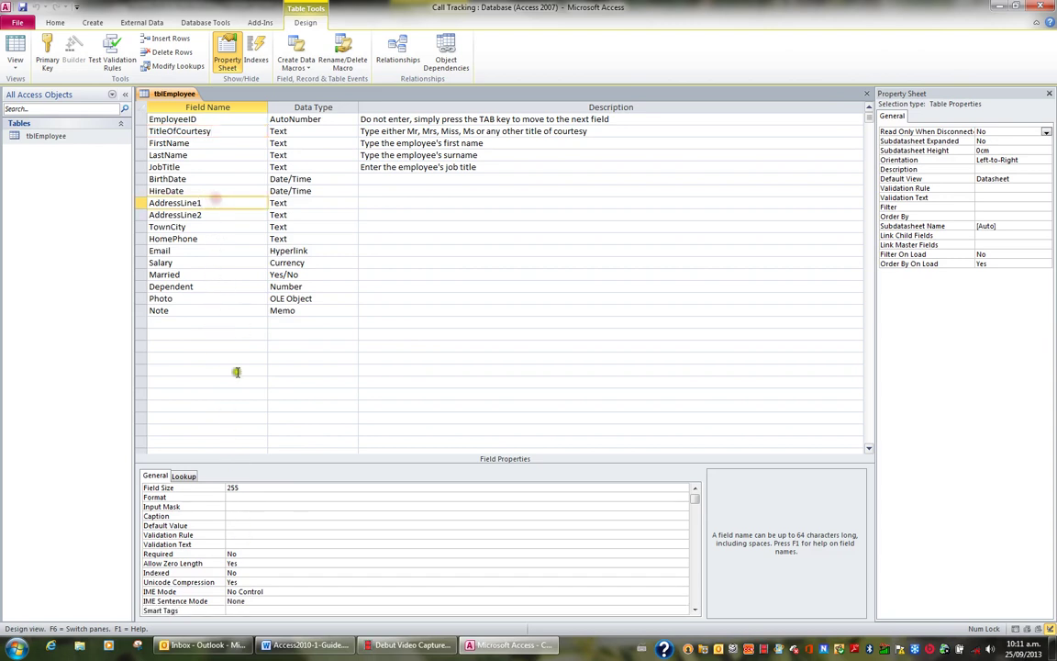
pyautogui.click(222, 131)
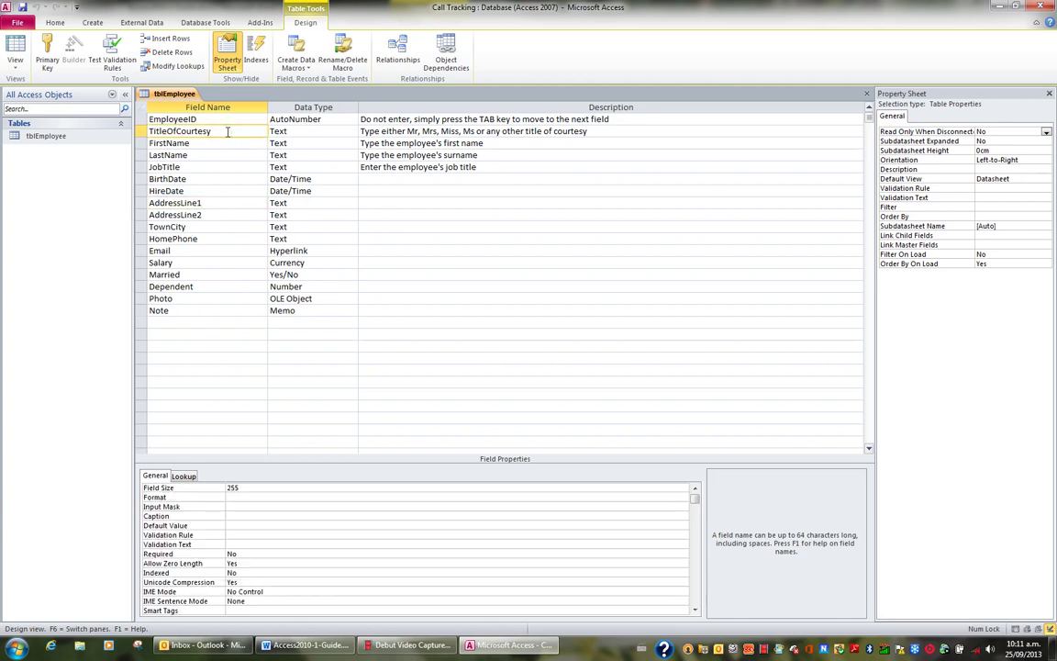
pyautogui.click(243, 497)
pyautogui.click(245, 488)
pyautogui.click(246, 487)
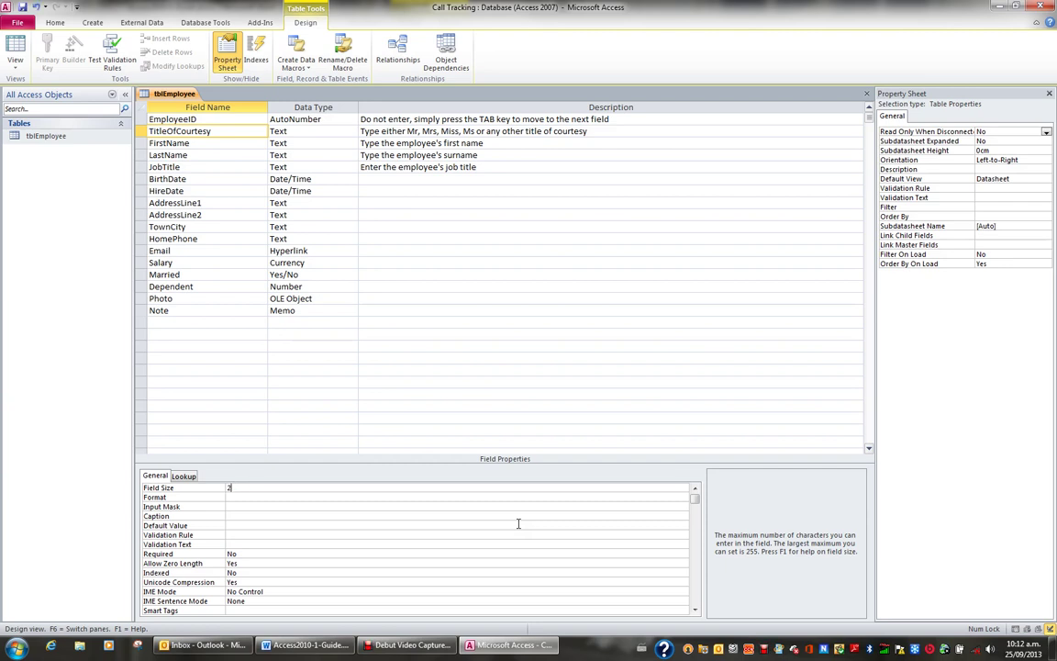
pyautogui.press('BackSpace')
pyautogui.write('10')
# - Set the FirstName, LastName and JobTitle field sizes to 50
pyautogui.click(197, 143)
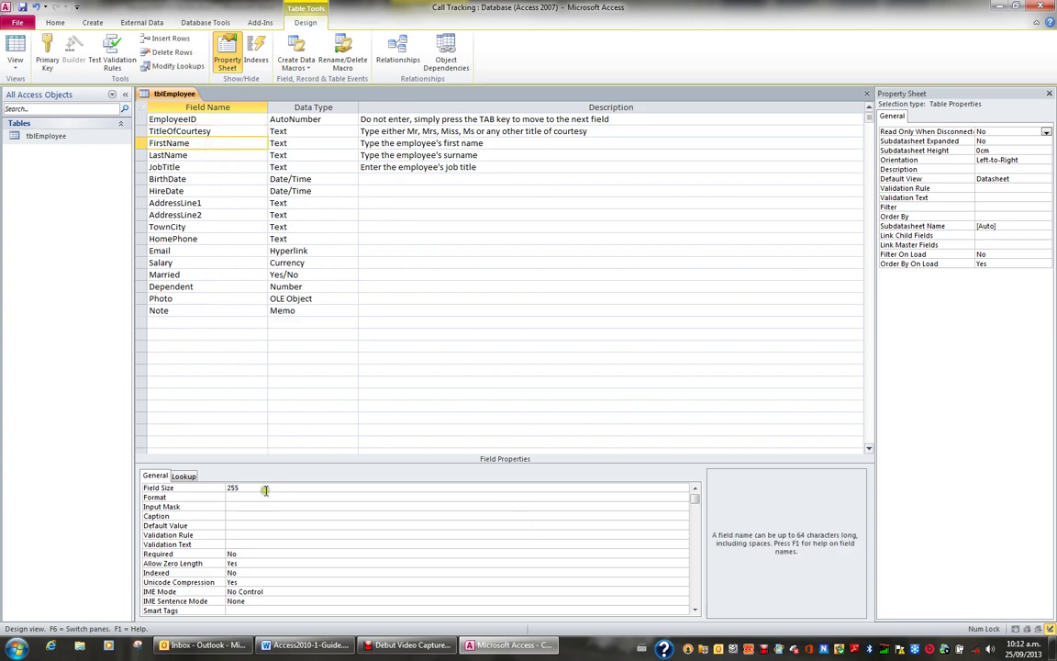
pyautogui.moveTo(265, 486); pyautogui.dragTo(227, 486)
pyautogui.write('50')
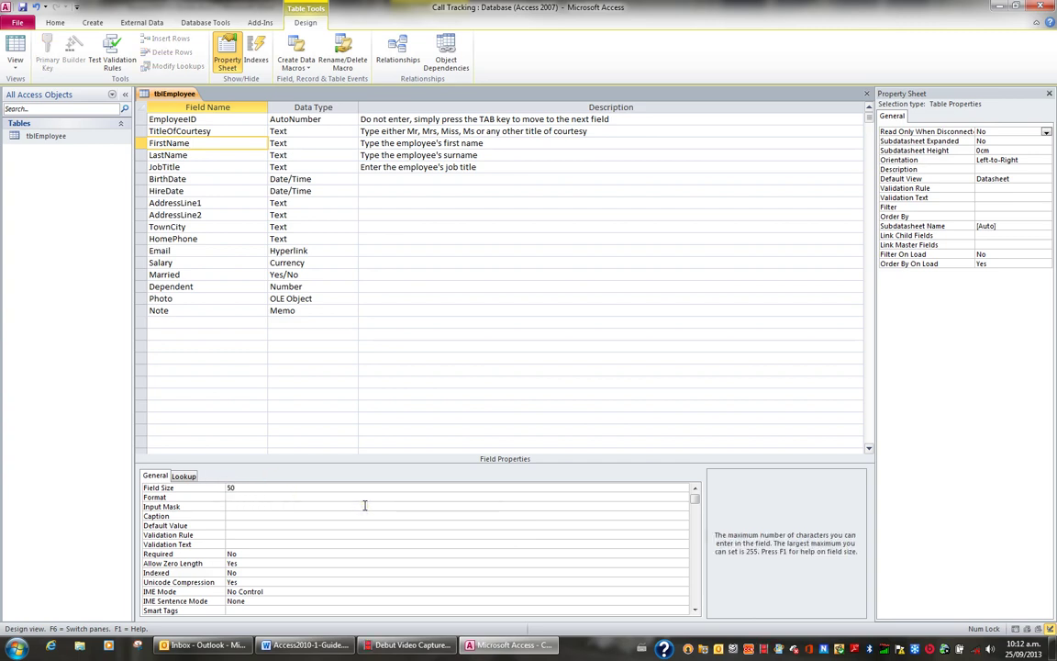
pyautogui.click(196, 155)
pyautogui.click(220, 488)
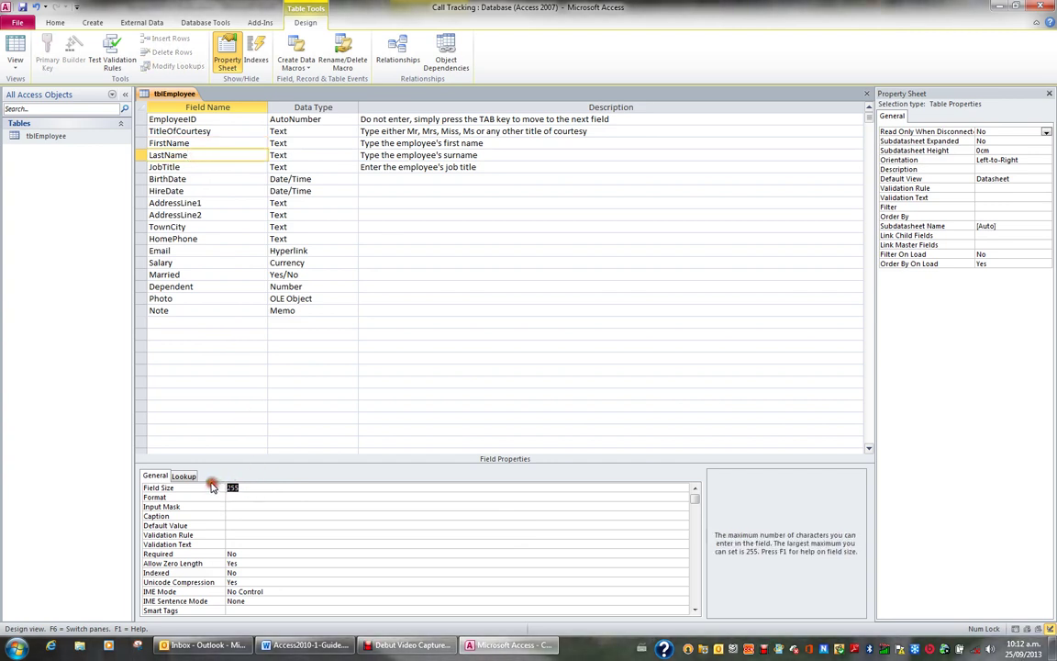
pyautogui.write('50')
pyautogui.click(197, 168)
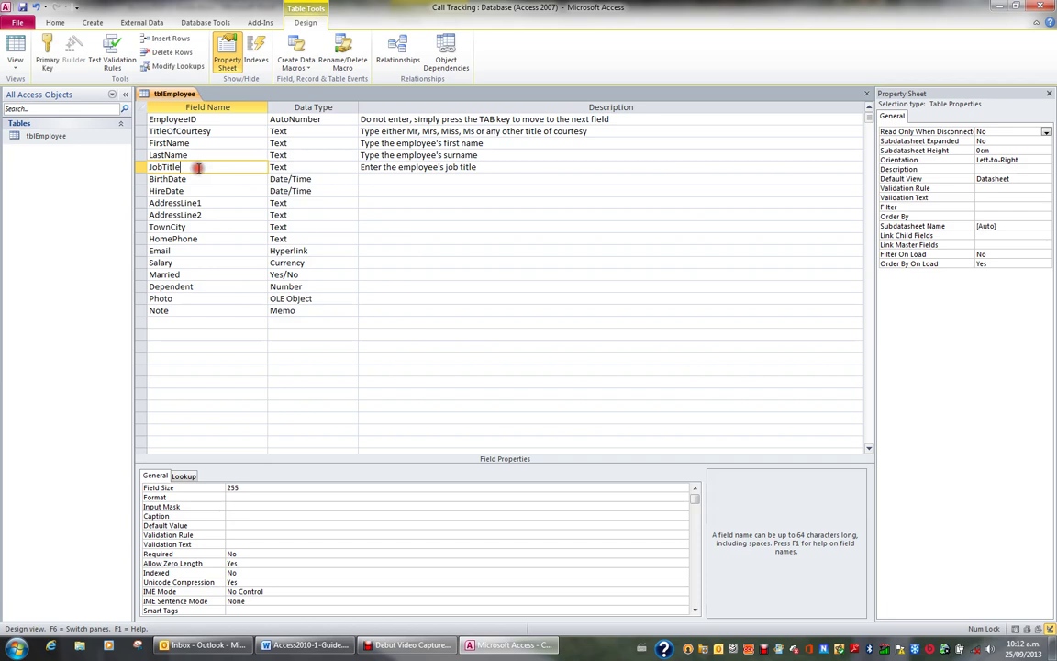
pyautogui.click(214, 488)
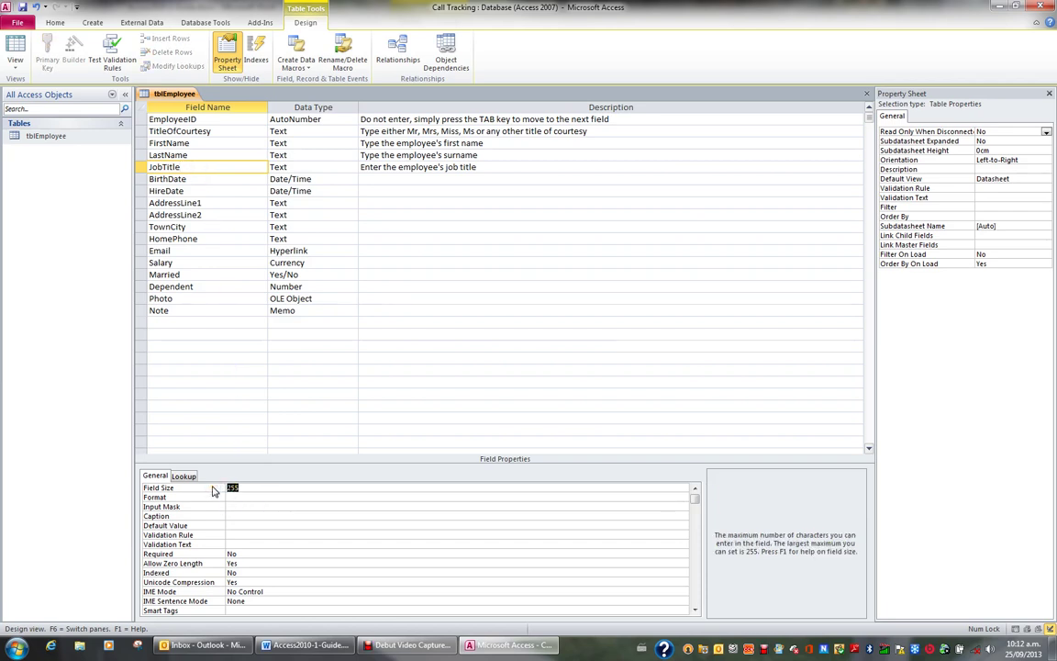
pyautogui.write('50')
# - Set AddressLine1 and AddressLine2 to 100, TownCity to 50 and HomePhone to 10
pyautogui.click(217, 202)
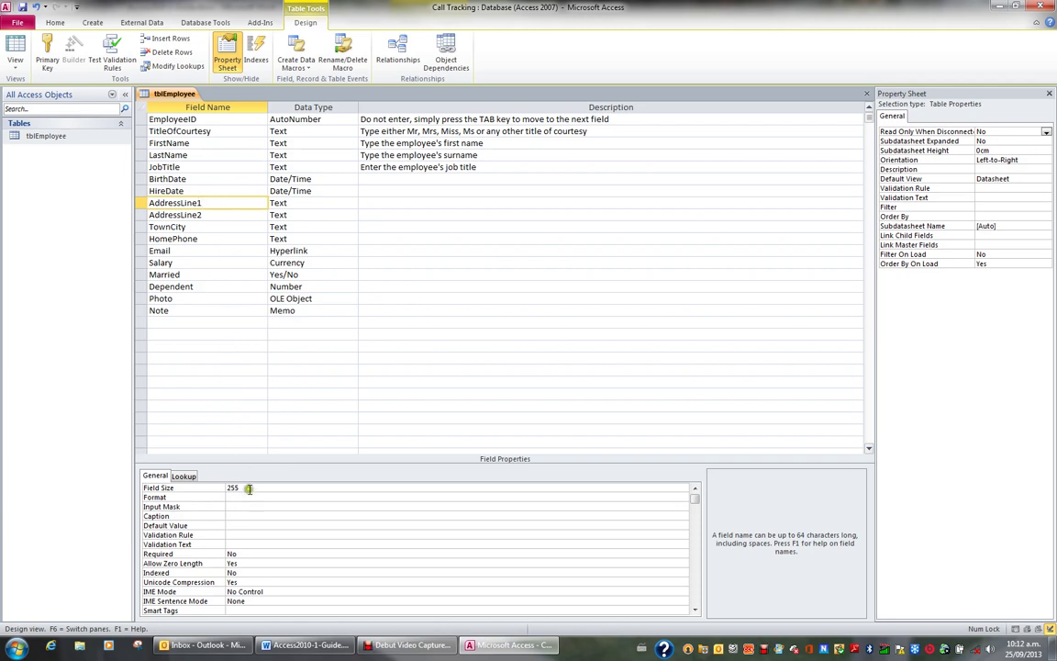
pyautogui.click(229, 488)
pyautogui.write('100')
pyautogui.click(210, 214)
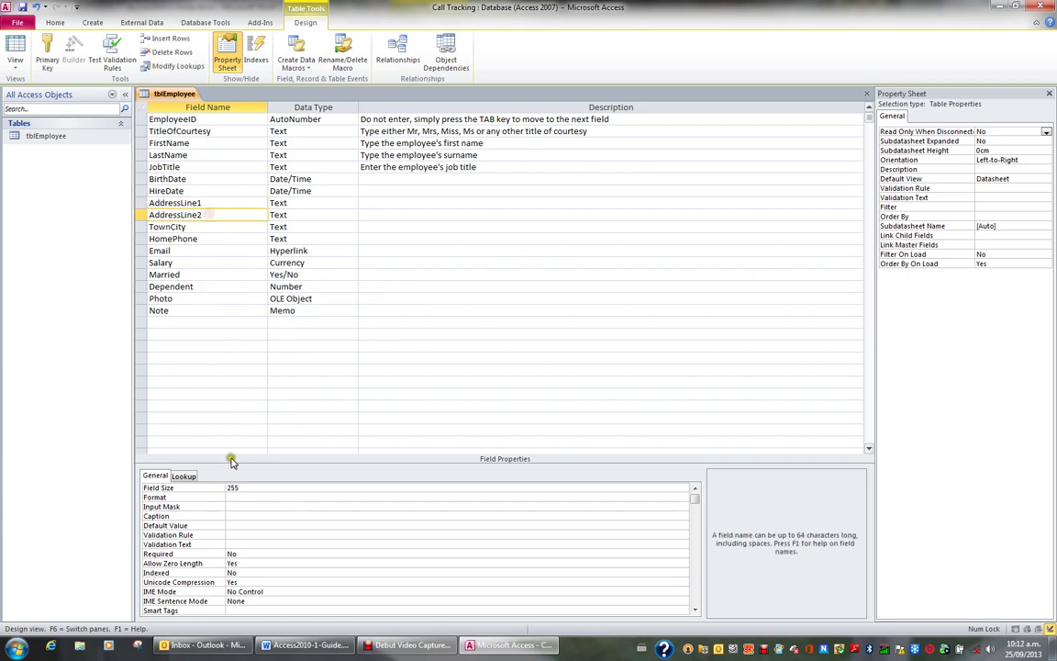
pyautogui.click(217, 488)
pyautogui.write('100')
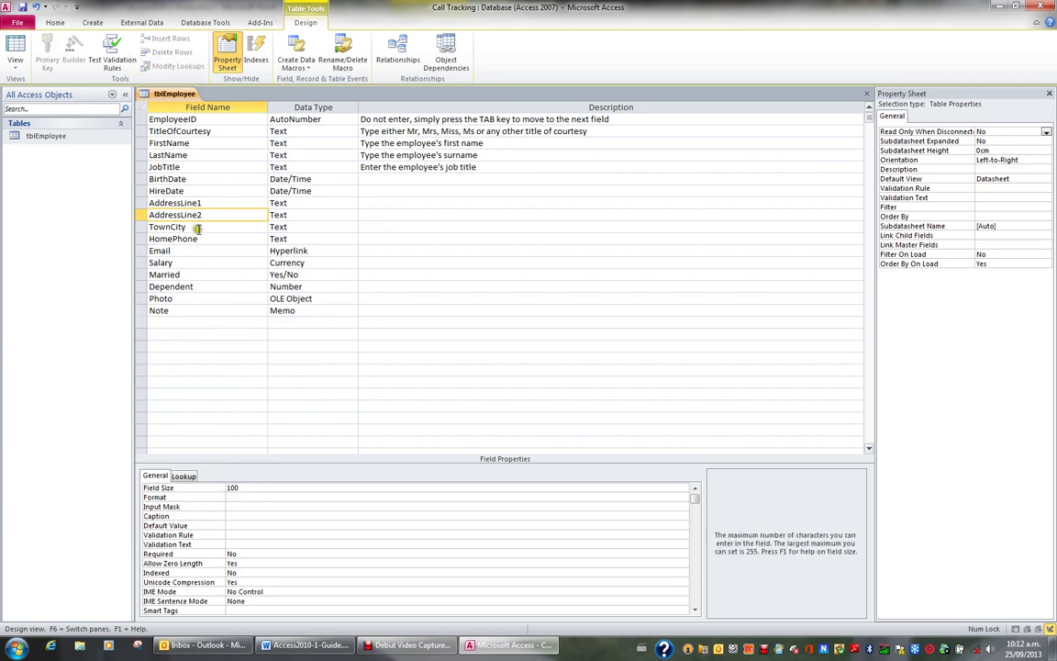
pyautogui.click(192, 227)
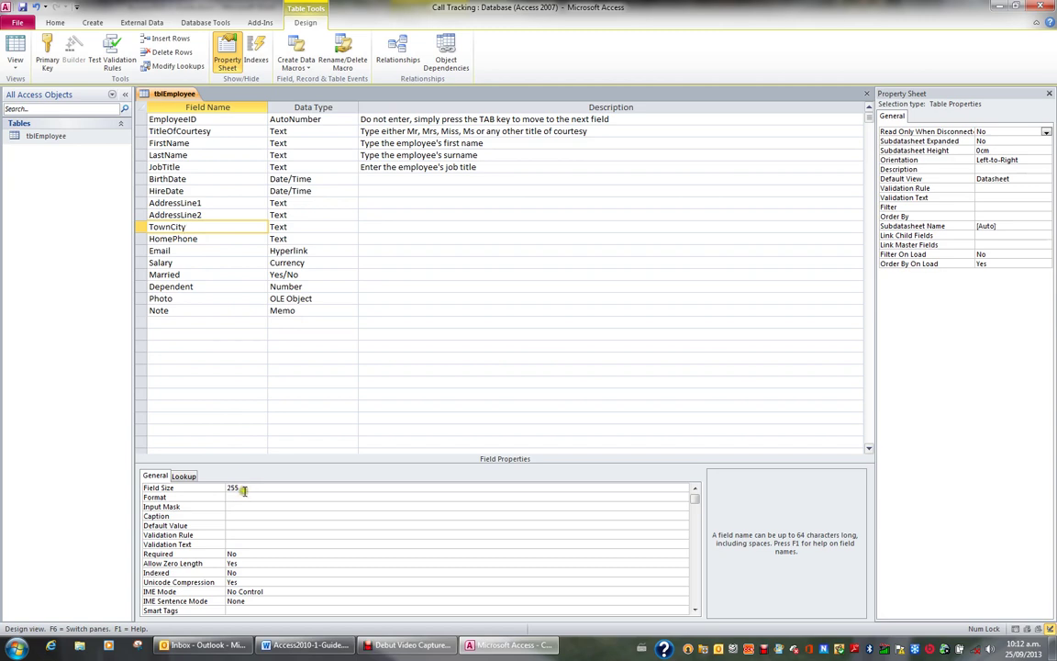
pyautogui.doubleClick(231, 488)
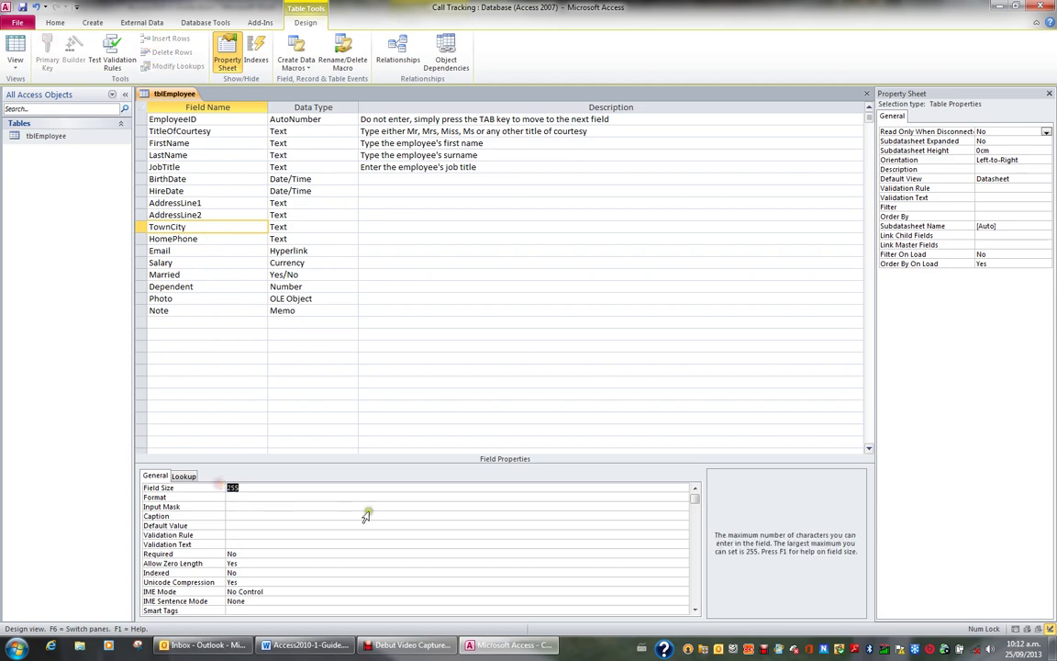
pyautogui.write('50')
pyautogui.click(195, 240)
pyautogui.click(216, 486)
pyautogui.write('10')
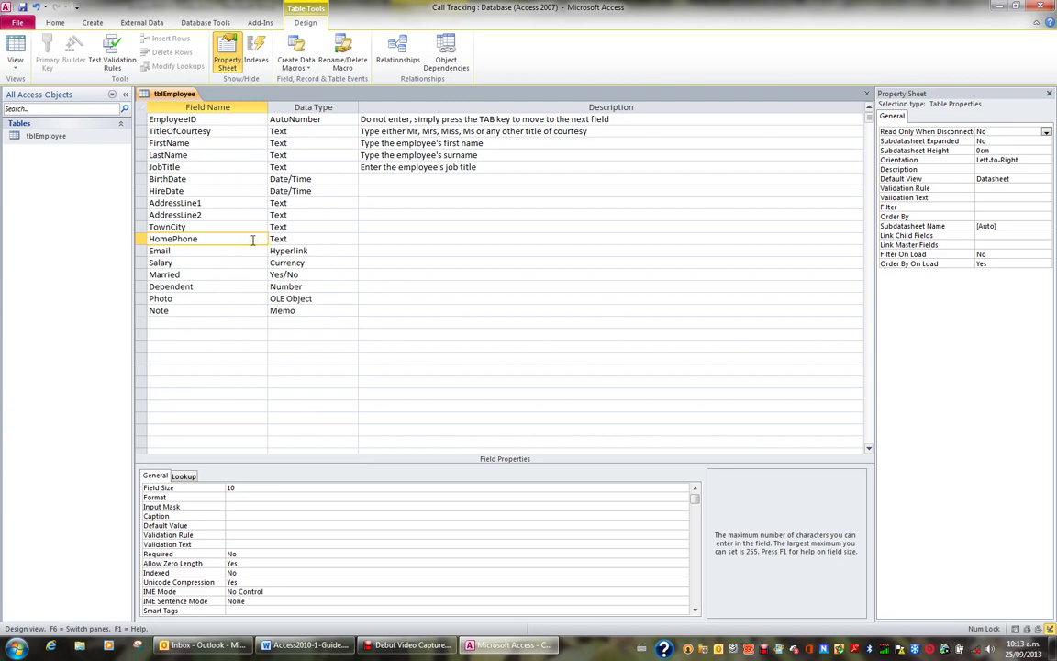
# - Change the Dependent field size from Long Integer to Byte, after briefly trying Integer
pyautogui.click(209, 286)
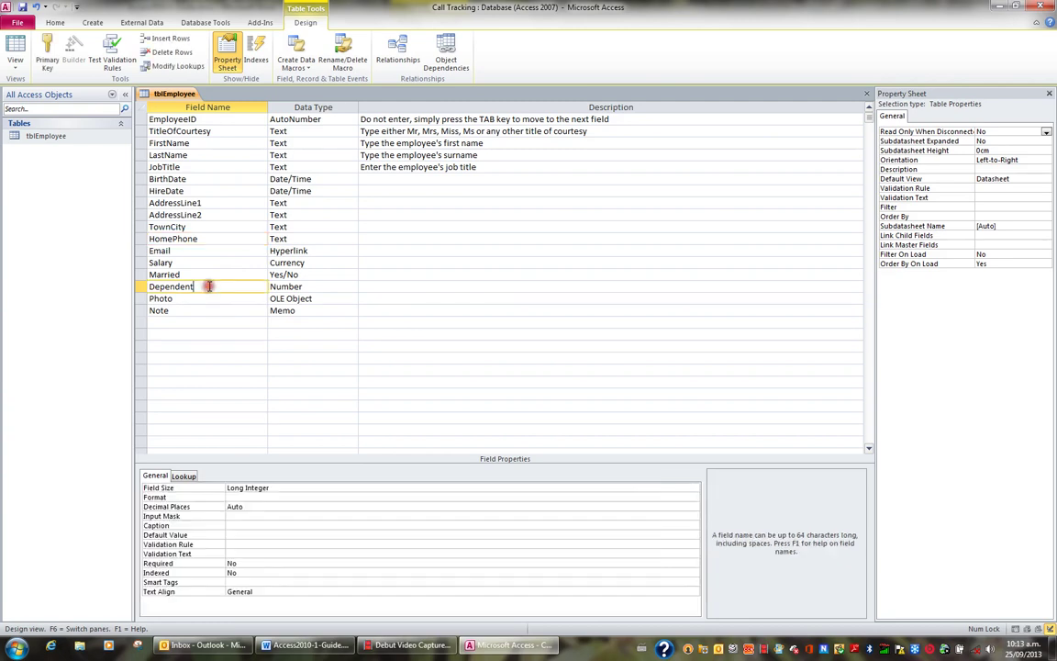
pyautogui.click(275, 488)
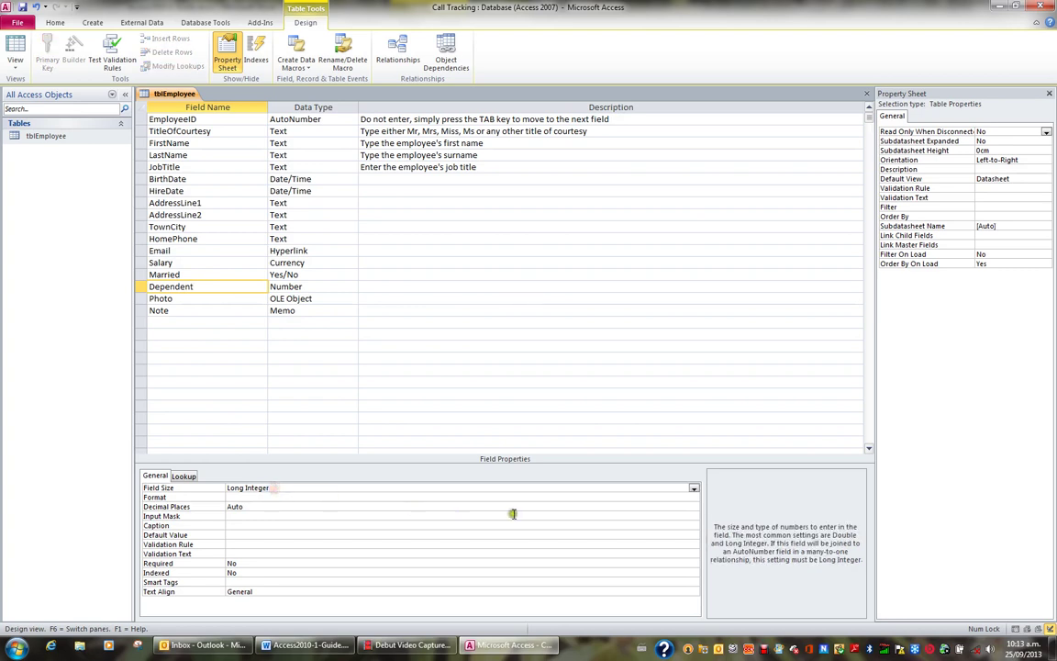
pyautogui.click(694, 491)
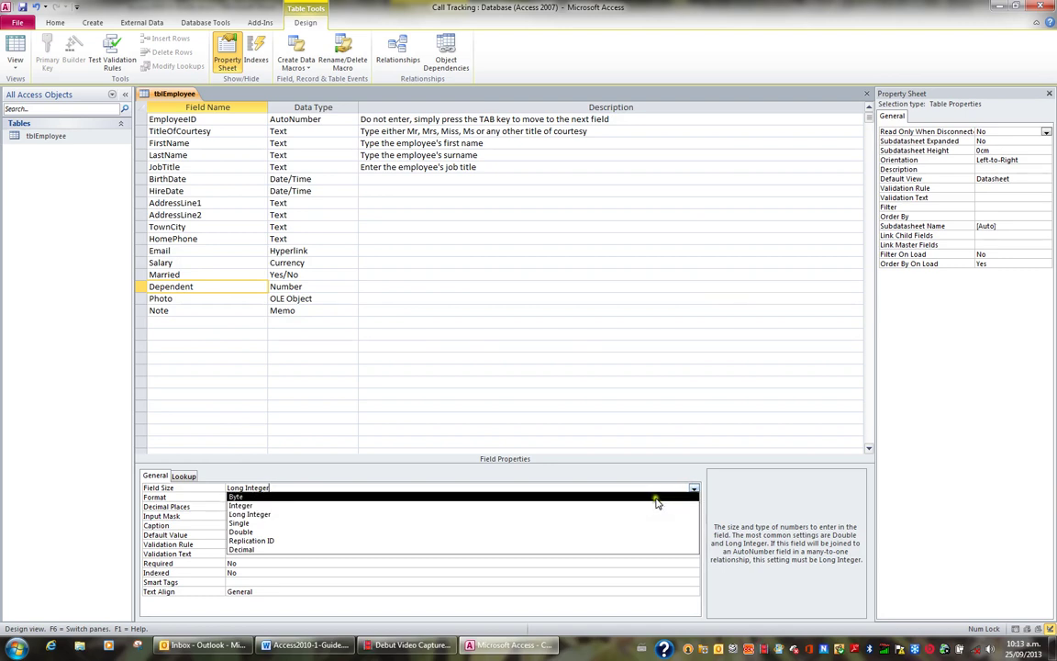
pyautogui.click(657, 497)
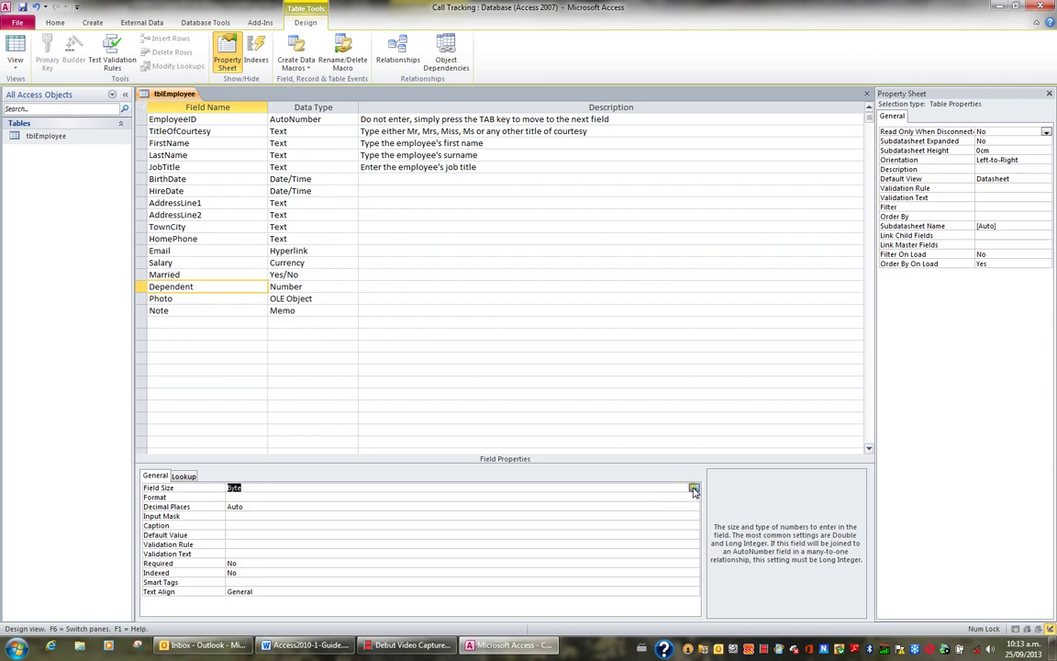
pyautogui.click(694, 488)
pyautogui.click(671, 506)
pyautogui.click(694, 489)
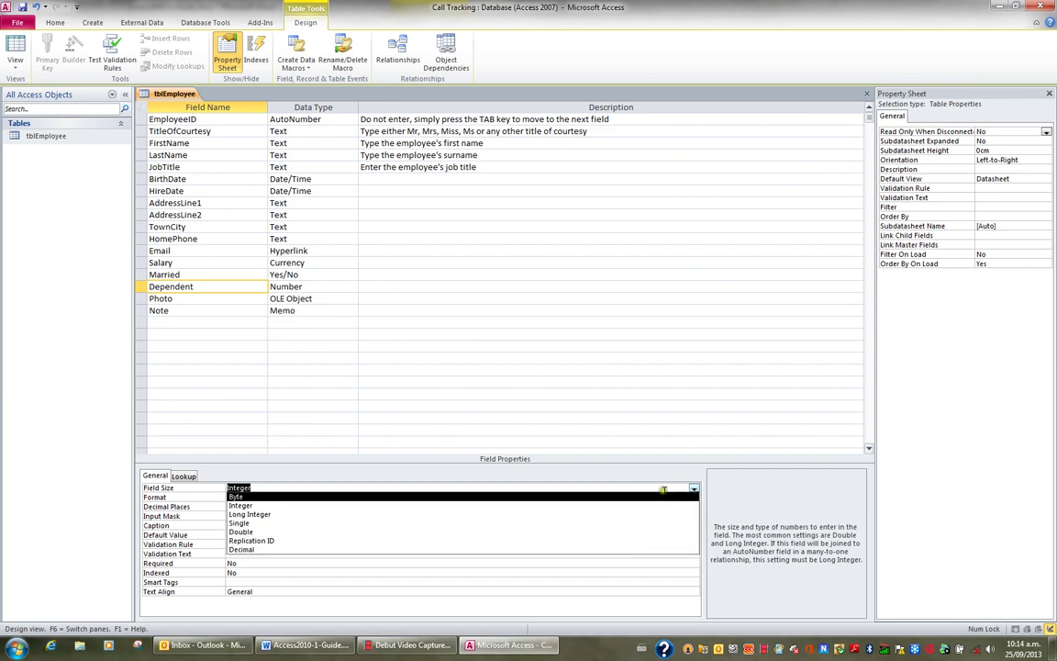
pyautogui.click(692, 488)
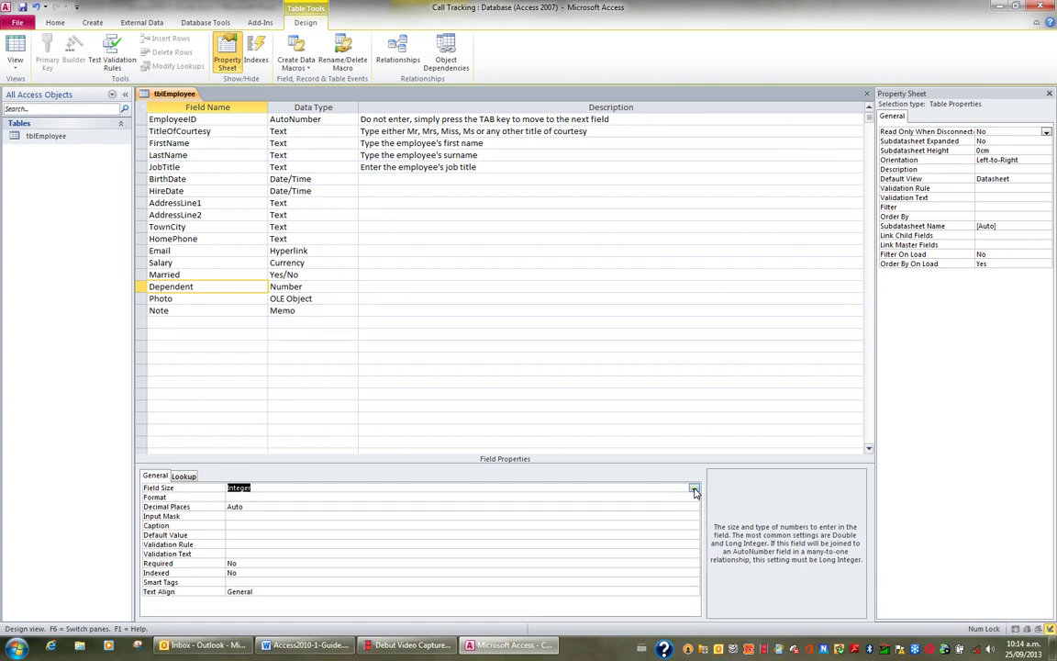
pyautogui.click(694, 491)
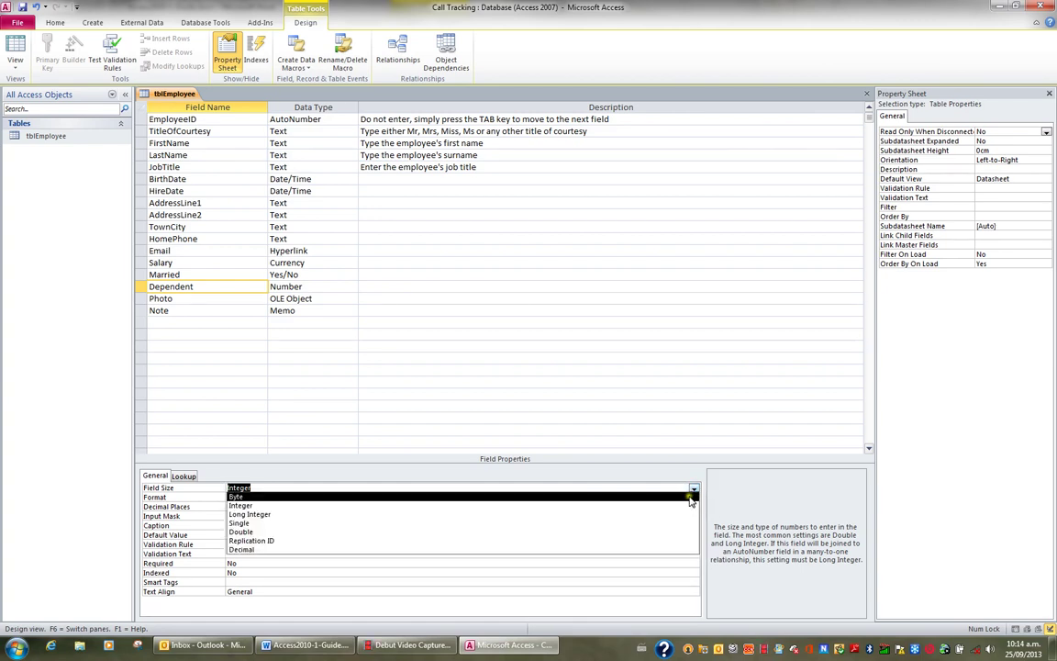
pyautogui.click(691, 496)
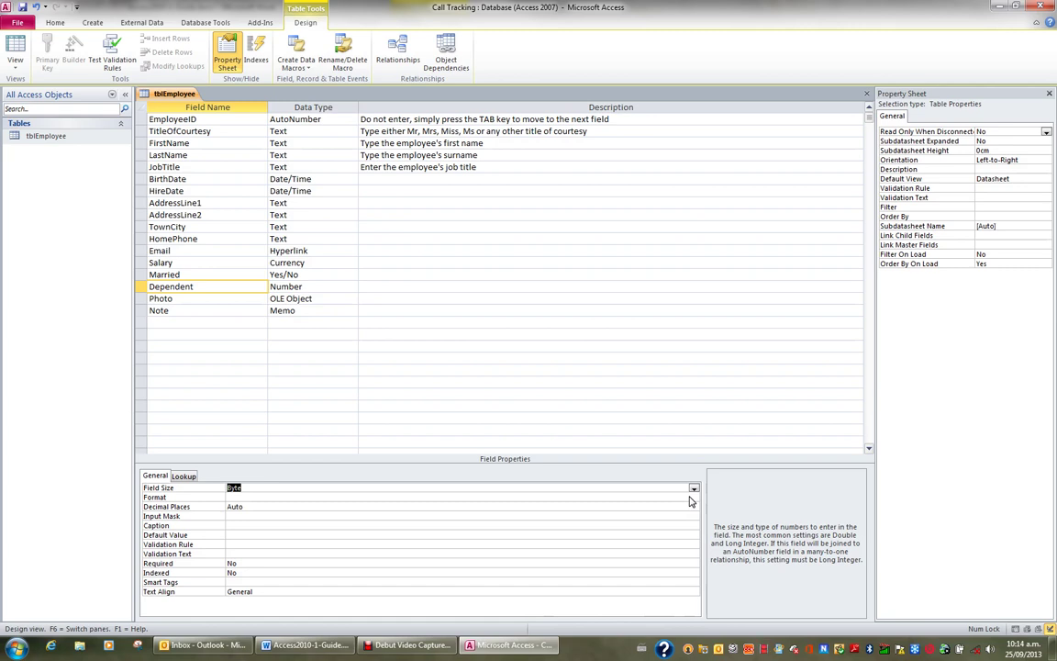
# - Check the Dependent field's number size options and leave it set to Byte
pyautogui.click(225, 179)
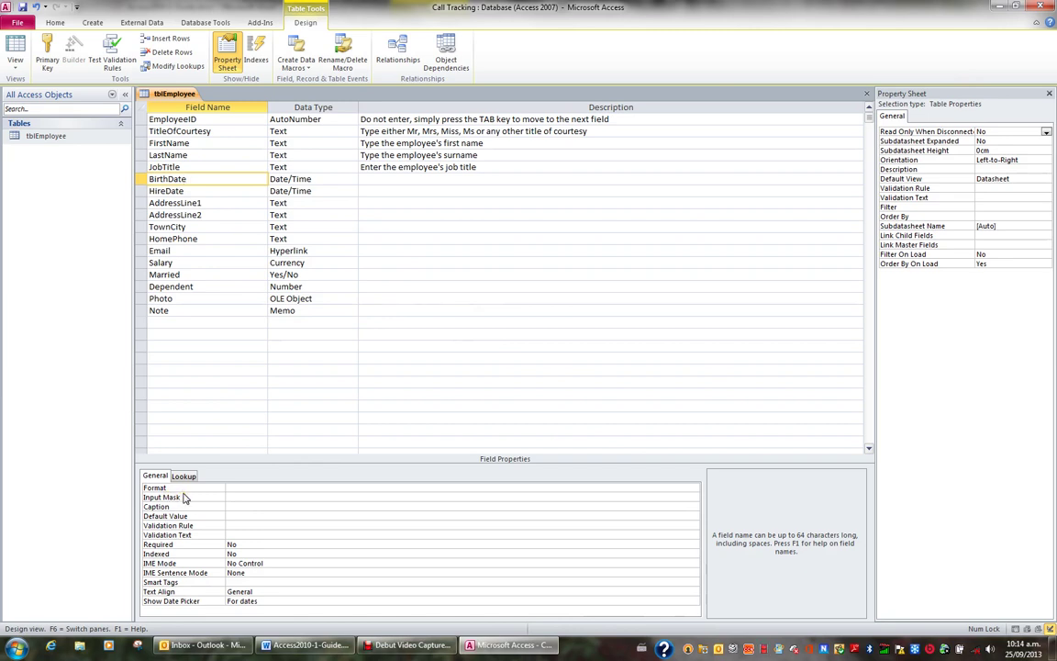
pyautogui.click(206, 251)
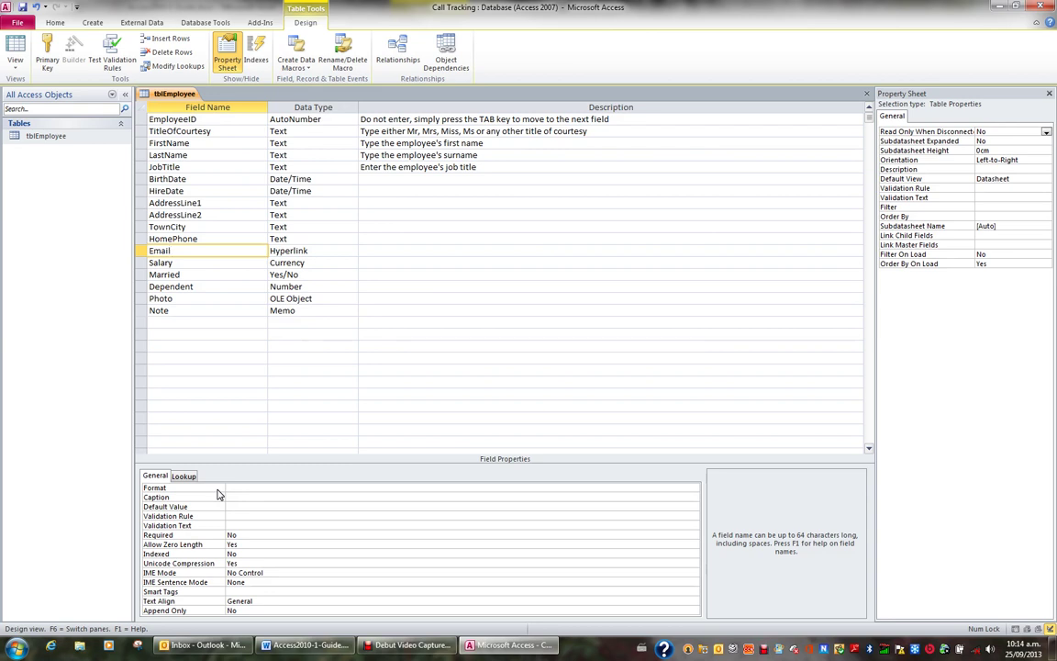
pyautogui.click(206, 287)
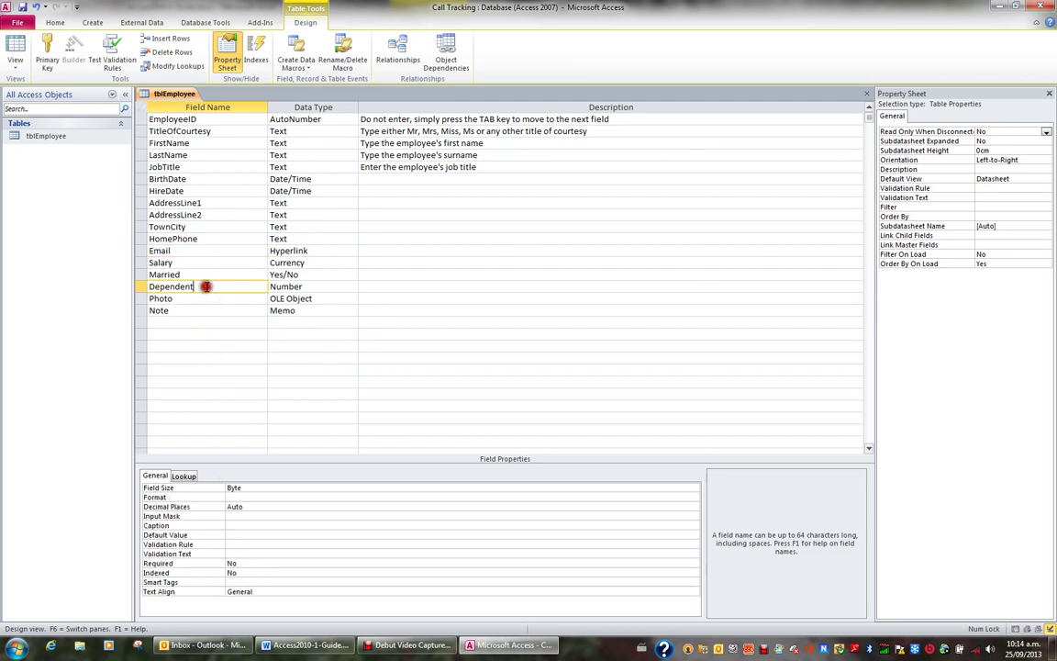
pyautogui.click(235, 487)
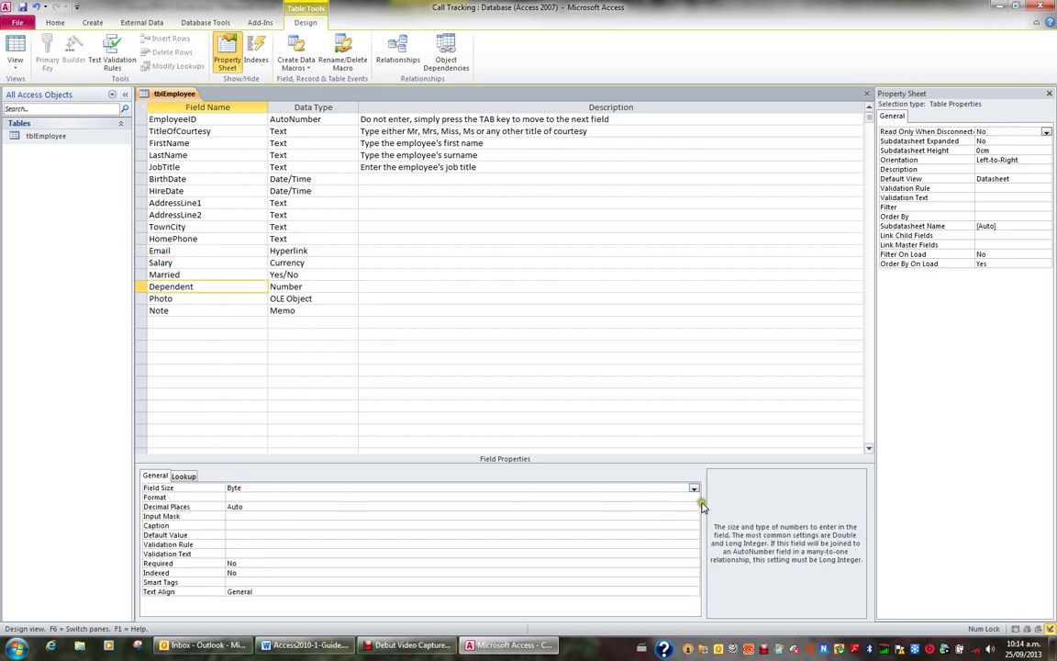
pyautogui.click(695, 489)
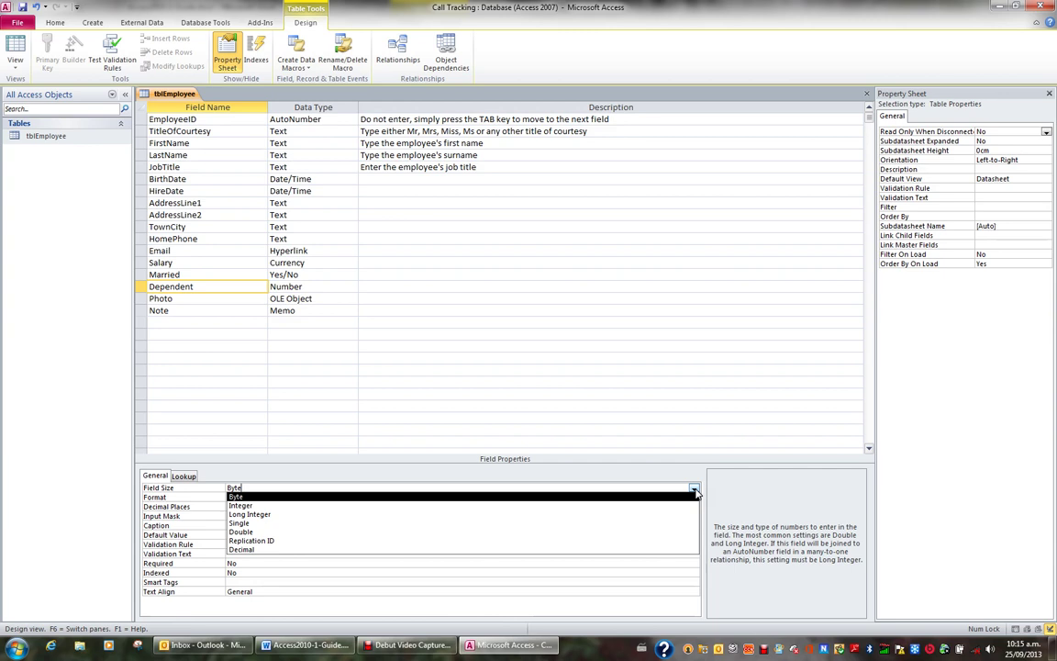
pyautogui.click(694, 491)
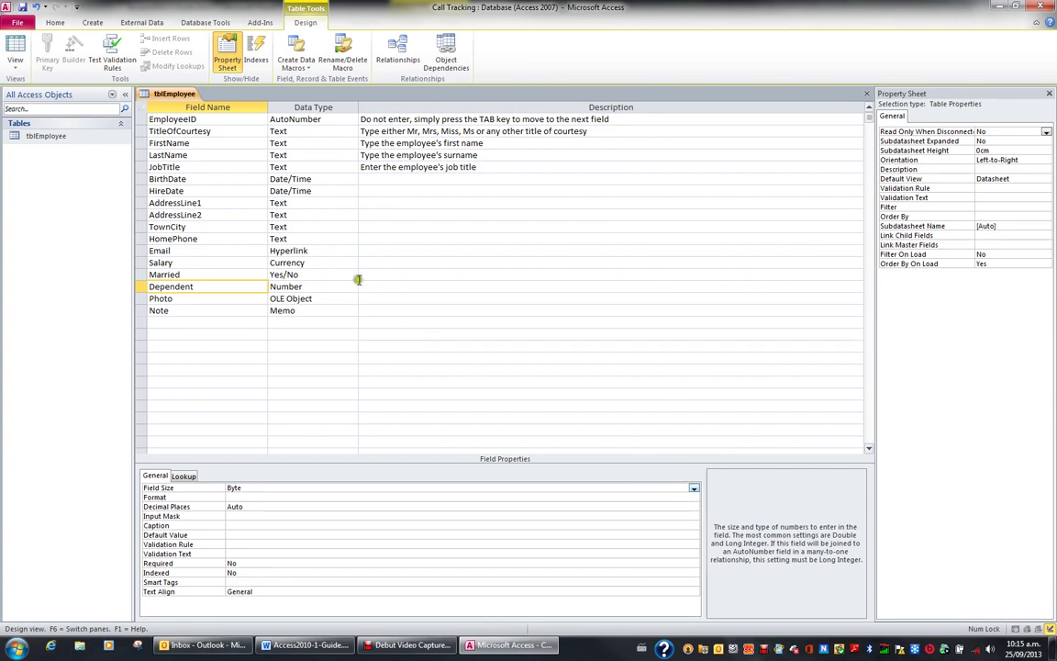
# - Give TownCity the '>' Format so its text displays in capitals
pyautogui.click(220, 227)
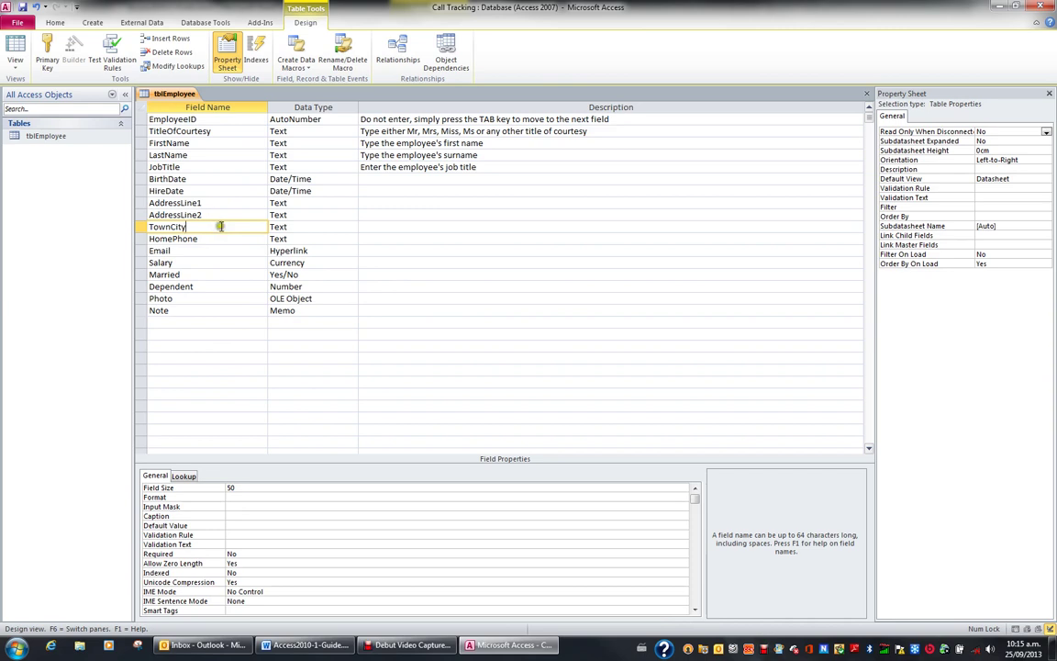
pyautogui.click(241, 498)
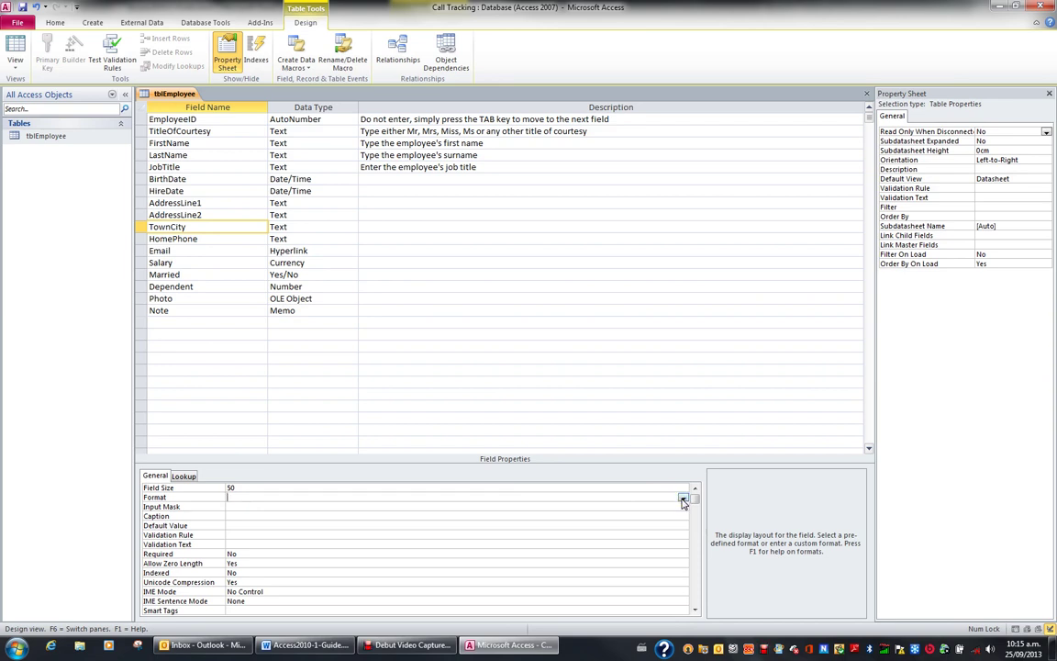
pyautogui.click(683, 499)
pyautogui.write('>')
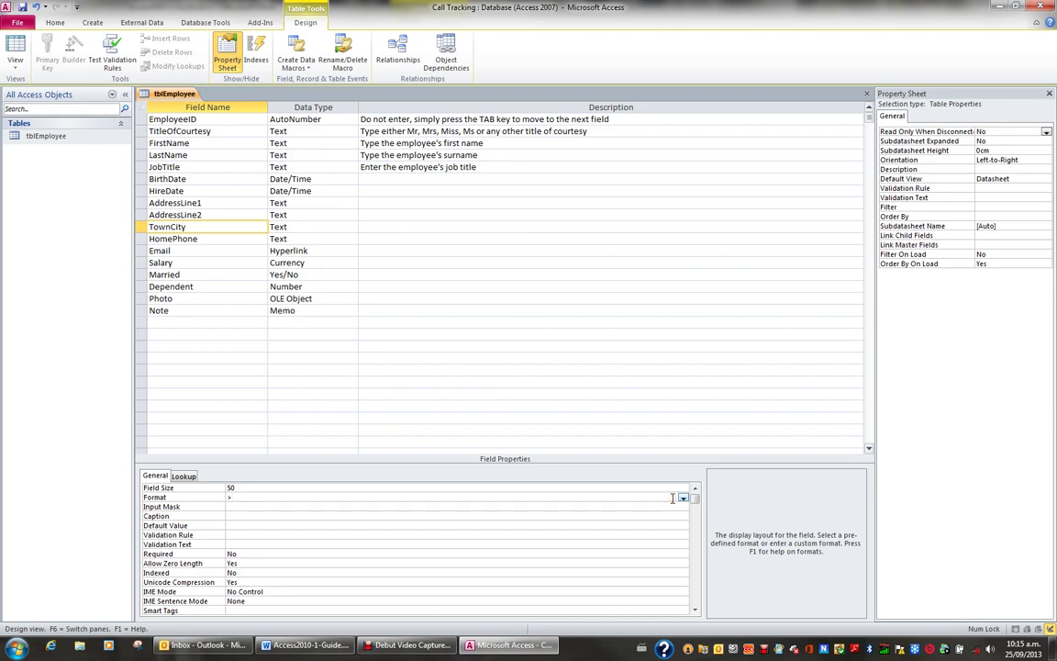
pyautogui.press('BackSpace')
pyautogui.write('<')
pyautogui.press('BackSpace')
# - Give the Email field the '<' Format so it displays in lowercase
pyautogui.click(224, 250)
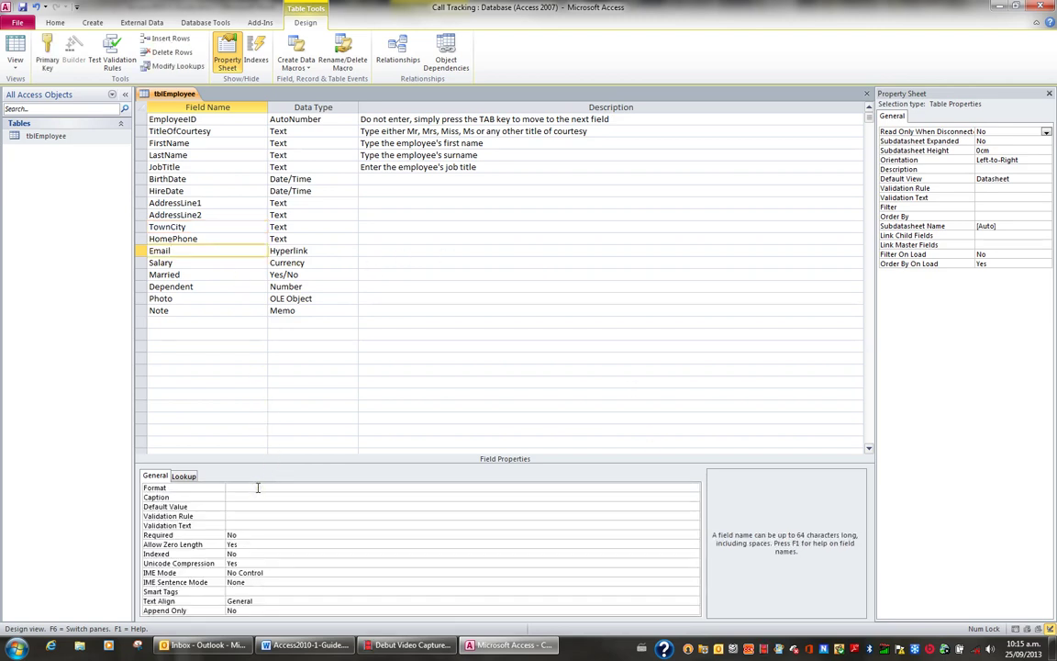
pyautogui.click(257, 487)
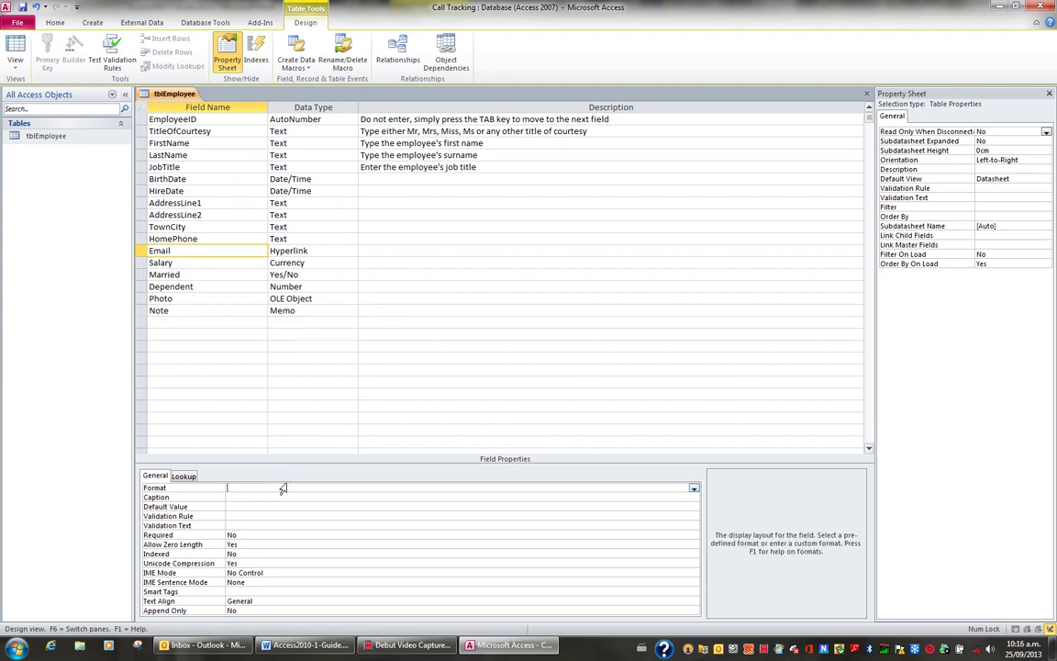
pyautogui.write('<')
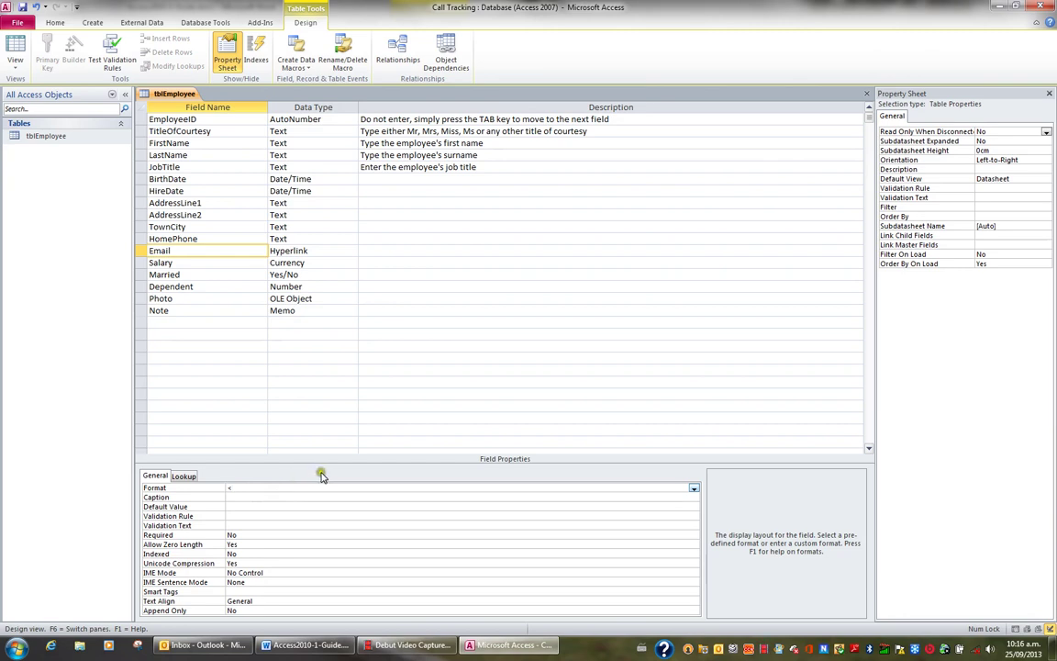
# - Set Dependent's Format to Fixed and its Decimal Places to 0
pyautogui.click(196, 287)
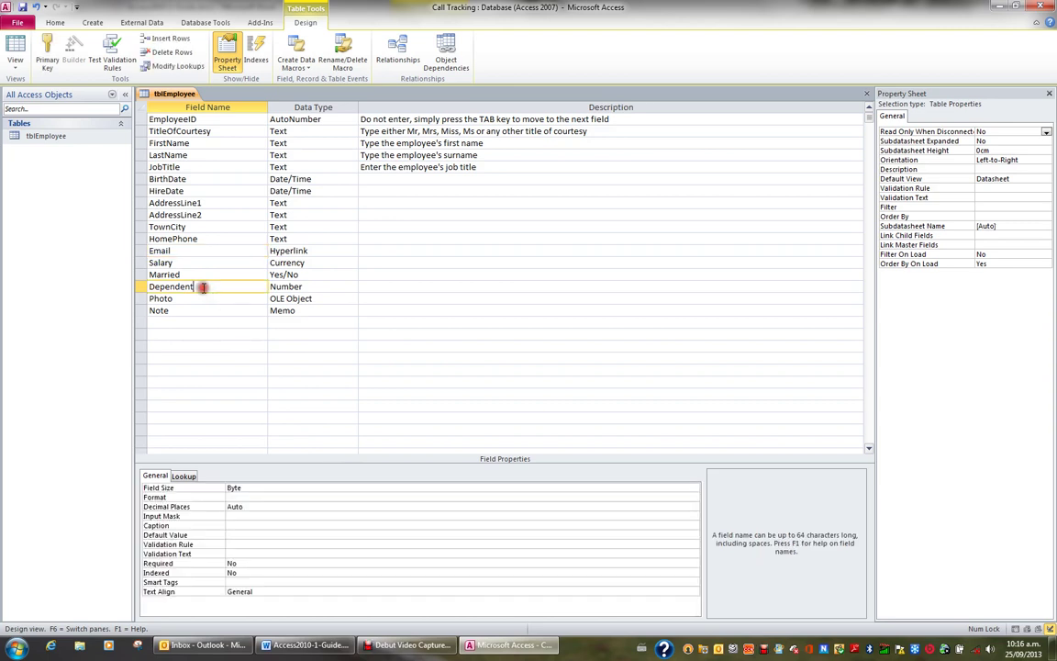
pyautogui.click(241, 496)
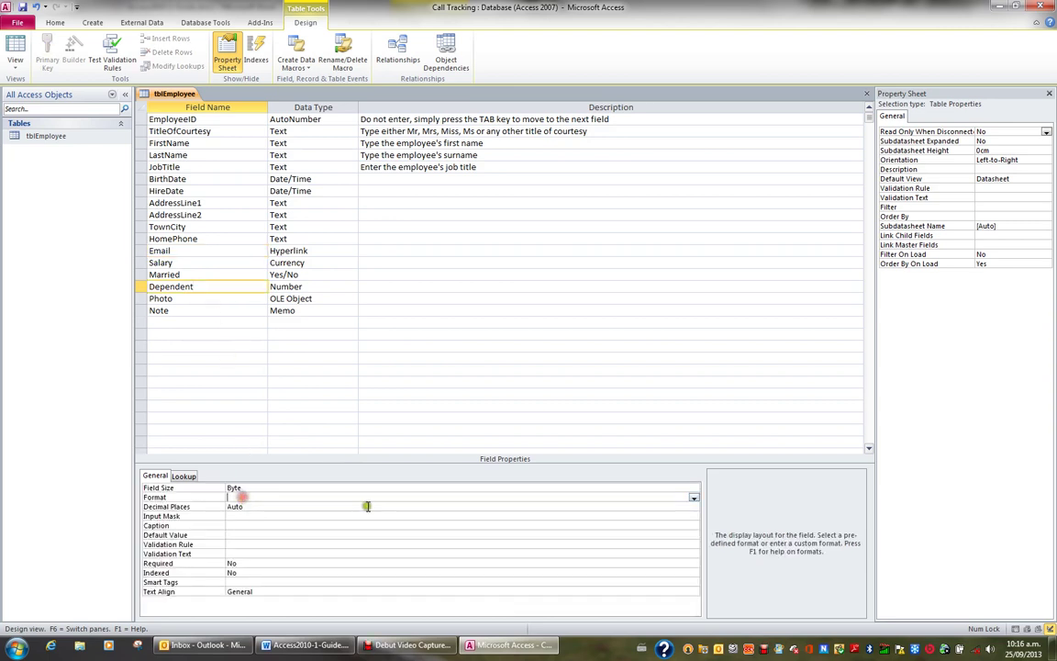
pyautogui.click(694, 497)
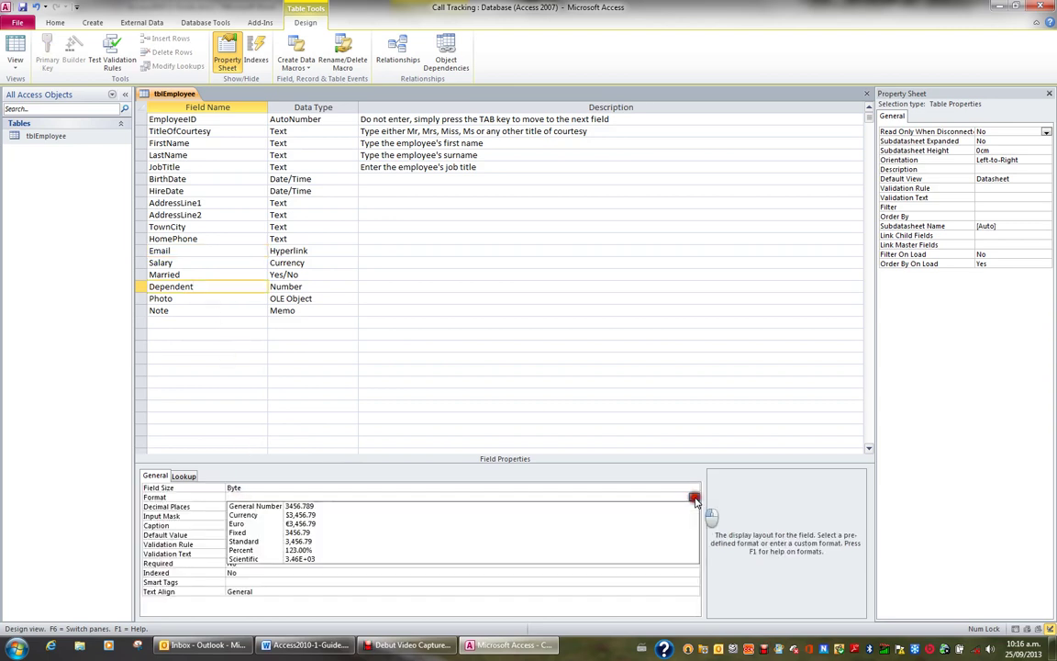
pyautogui.click(326, 533)
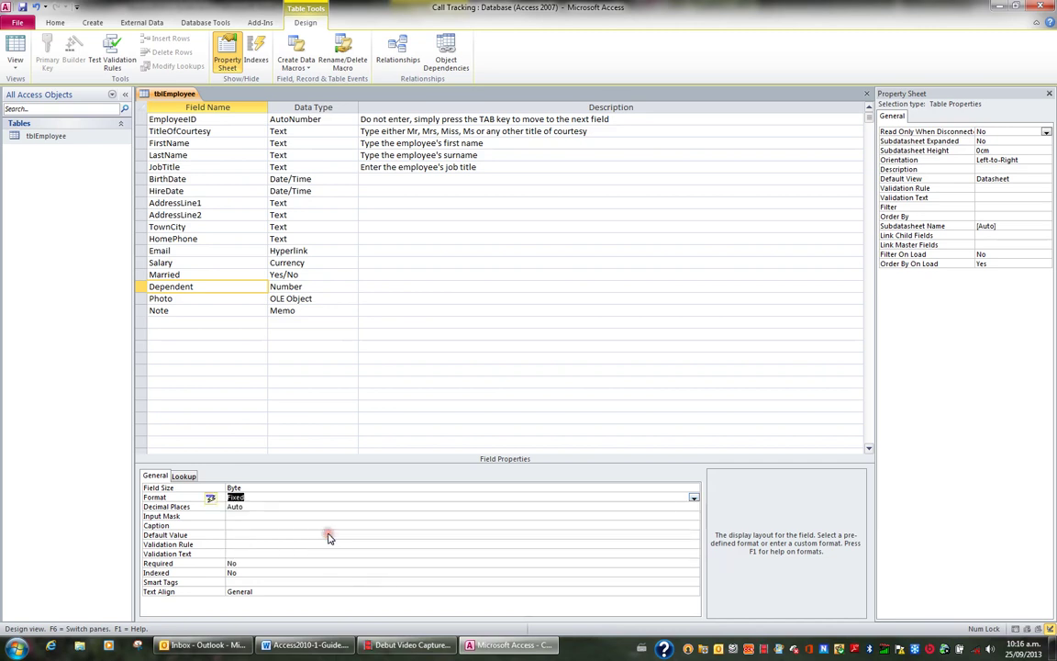
pyautogui.click(243, 506)
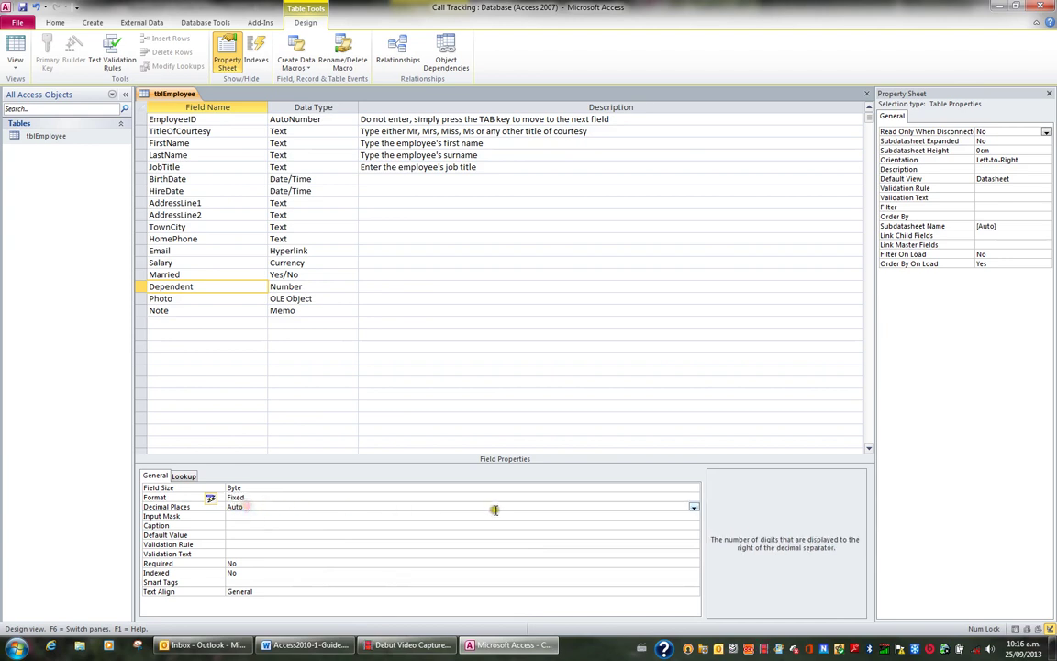
pyautogui.click(693, 507)
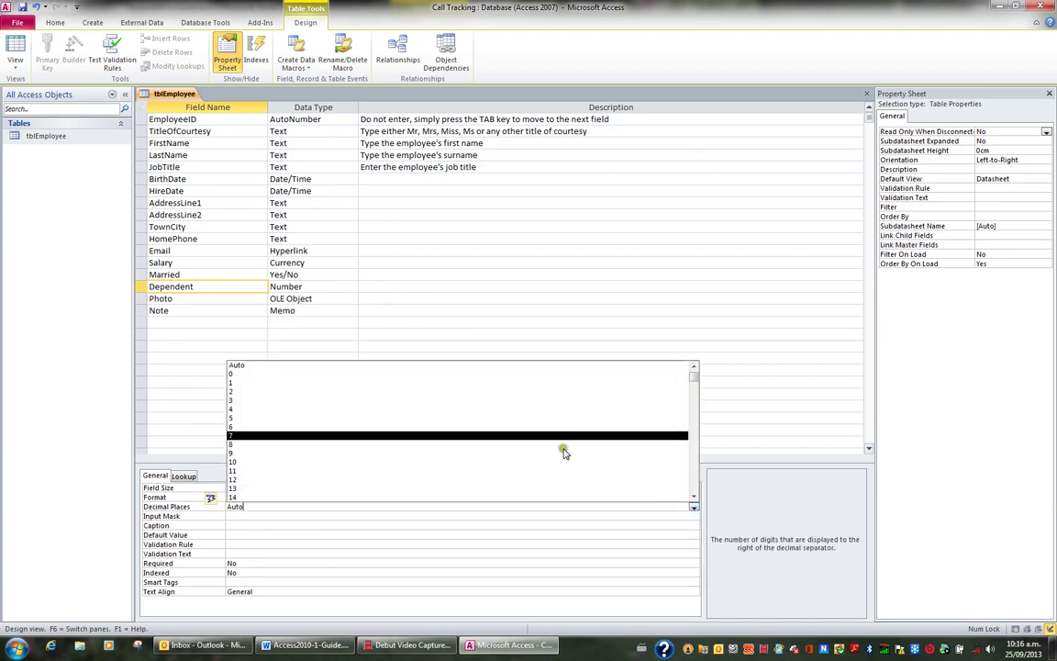
pyautogui.click(452, 376)
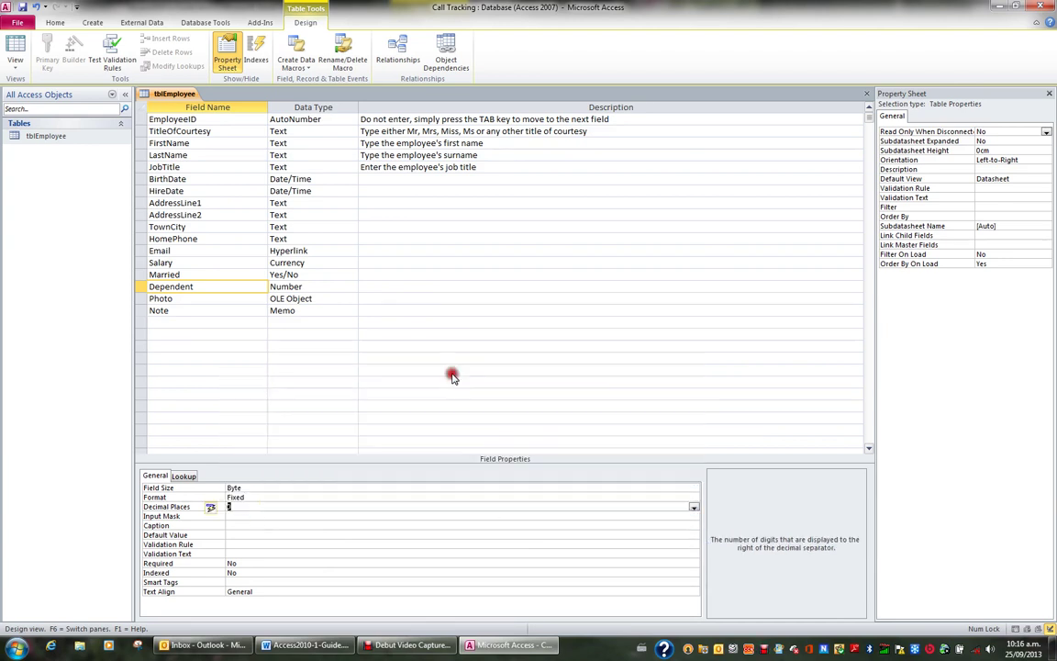
pyautogui.click(262, 507)
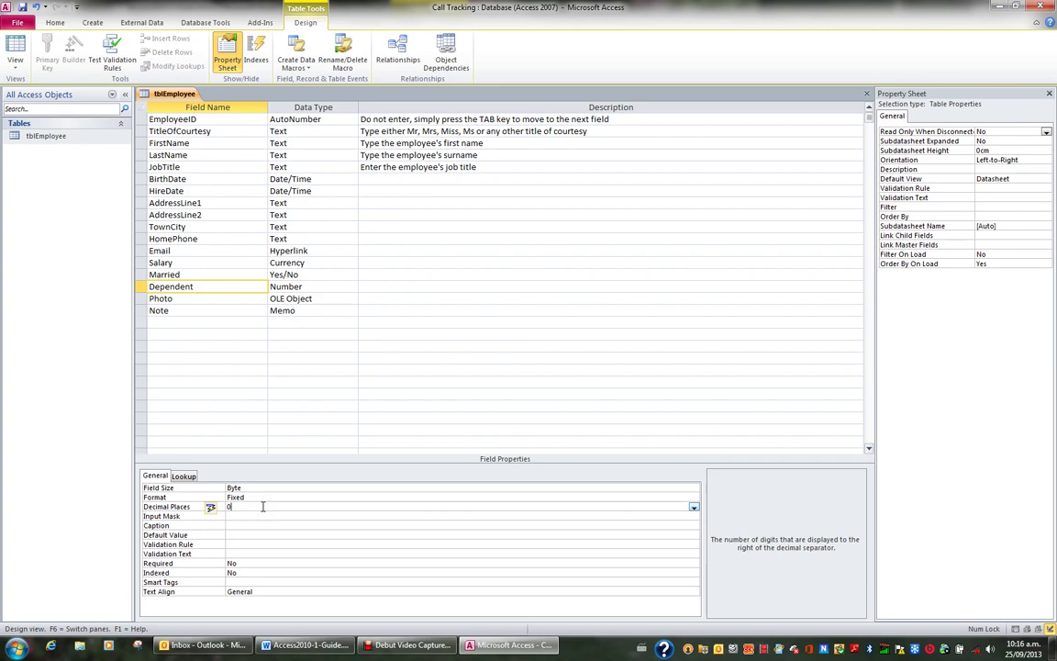
# - Set the BirthDate Format to Medium Date, e.g. 19-Jun-07
pyautogui.click(197, 179)
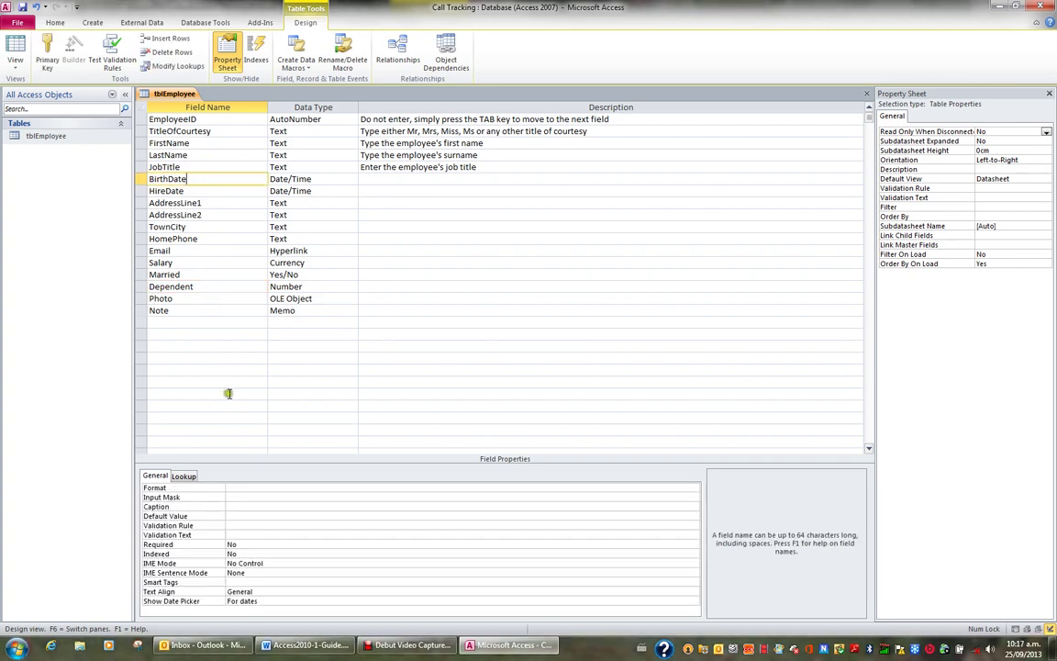
pyautogui.click(236, 487)
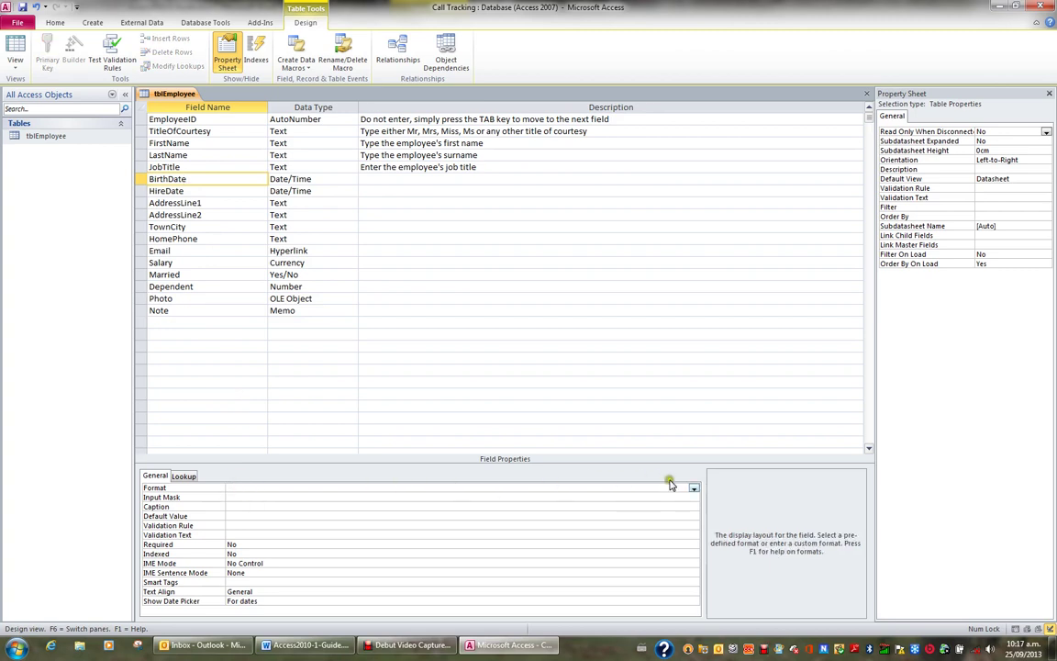
pyautogui.click(695, 488)
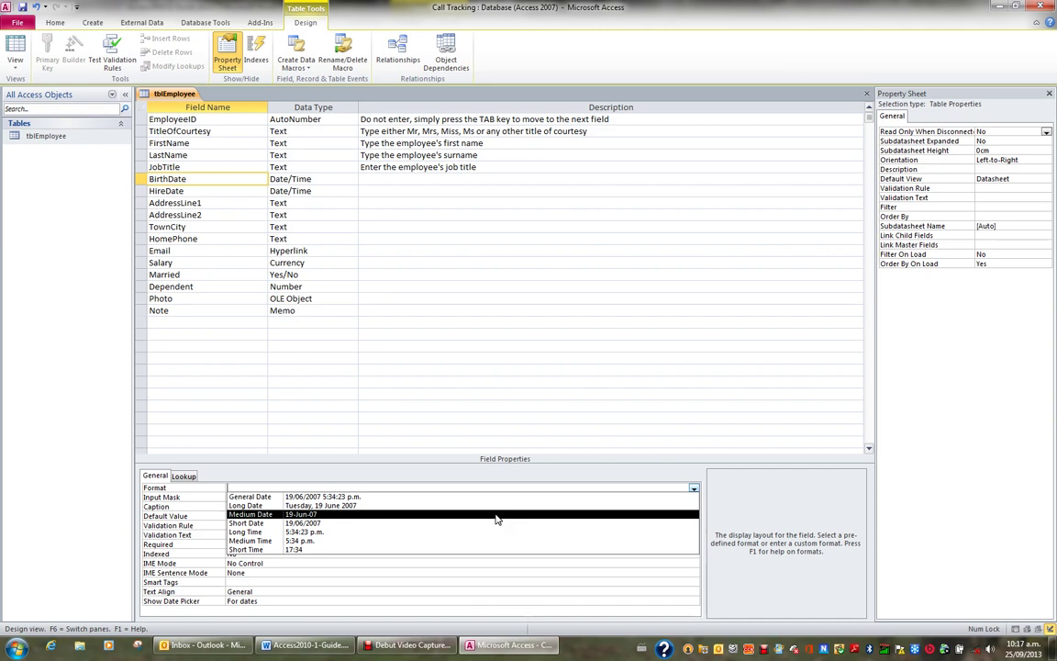
pyautogui.click(495, 515)
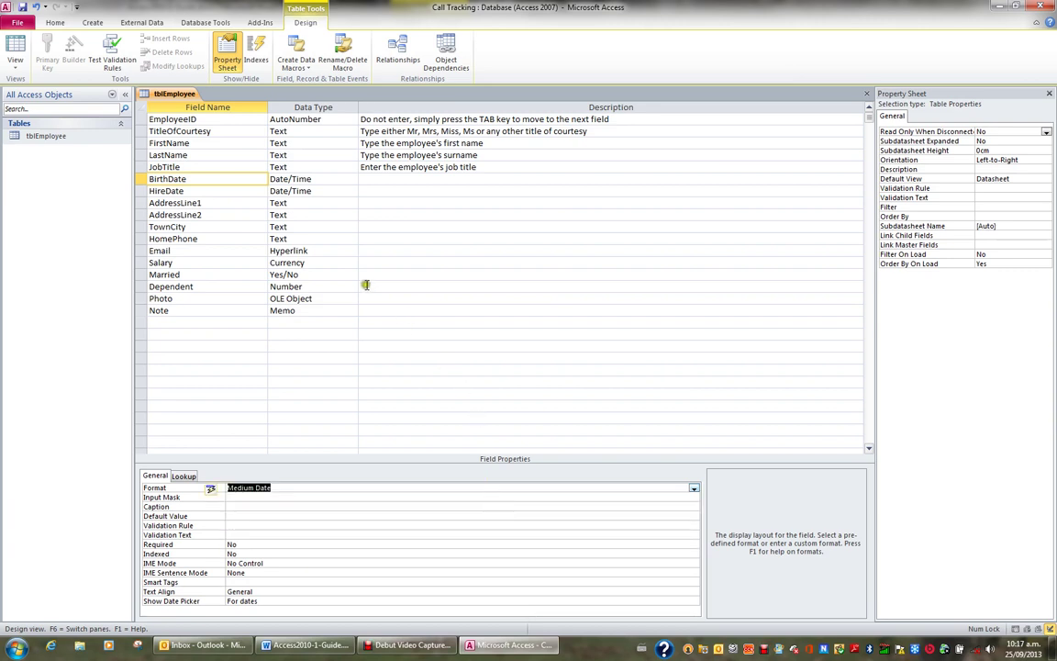
# - Set the HireDate Format to Medium Date as well
pyautogui.click(213, 193)
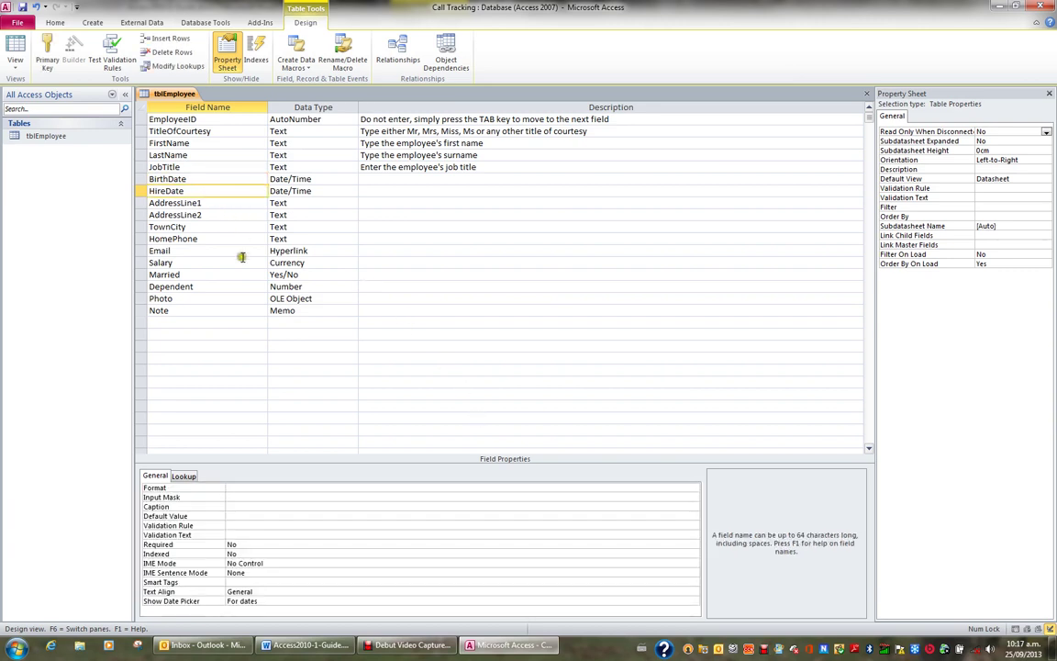
pyautogui.press('F6')
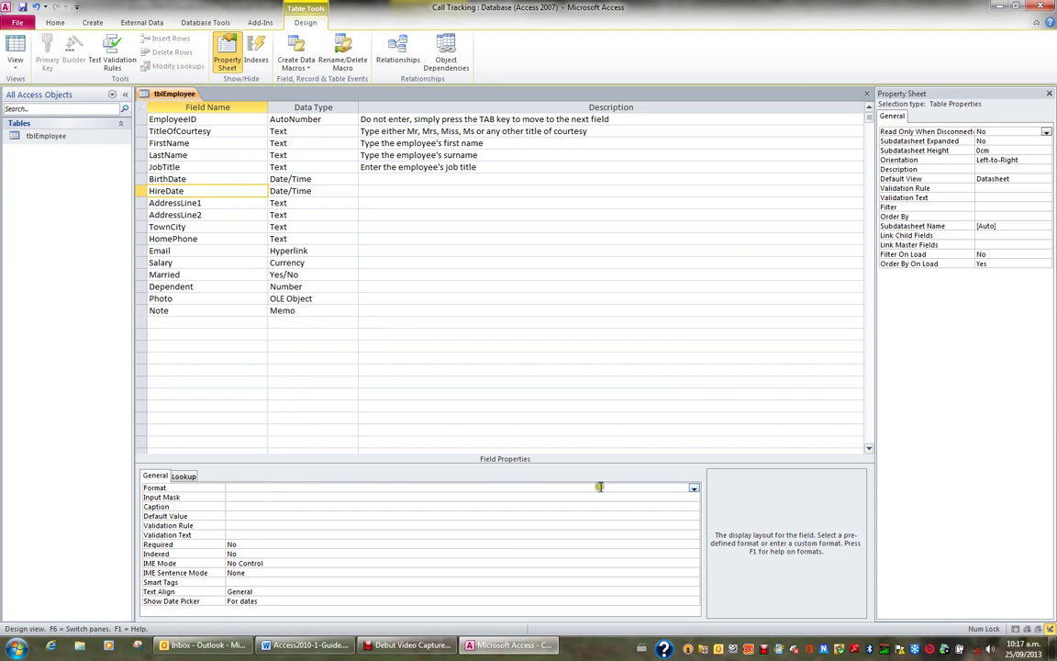
pyautogui.click(695, 491)
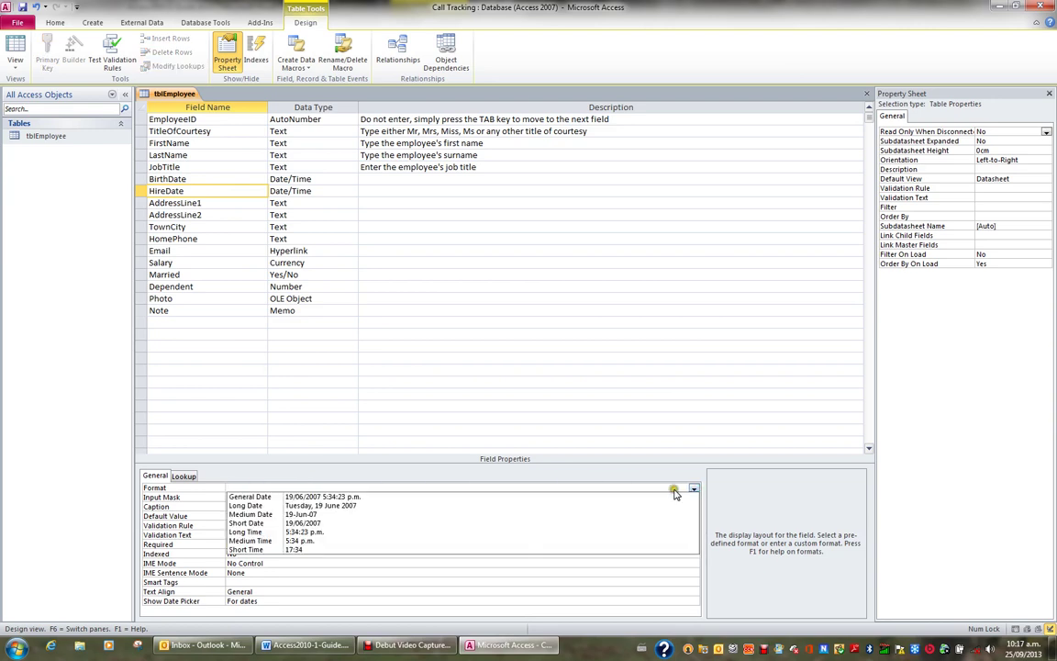
pyautogui.click(580, 515)
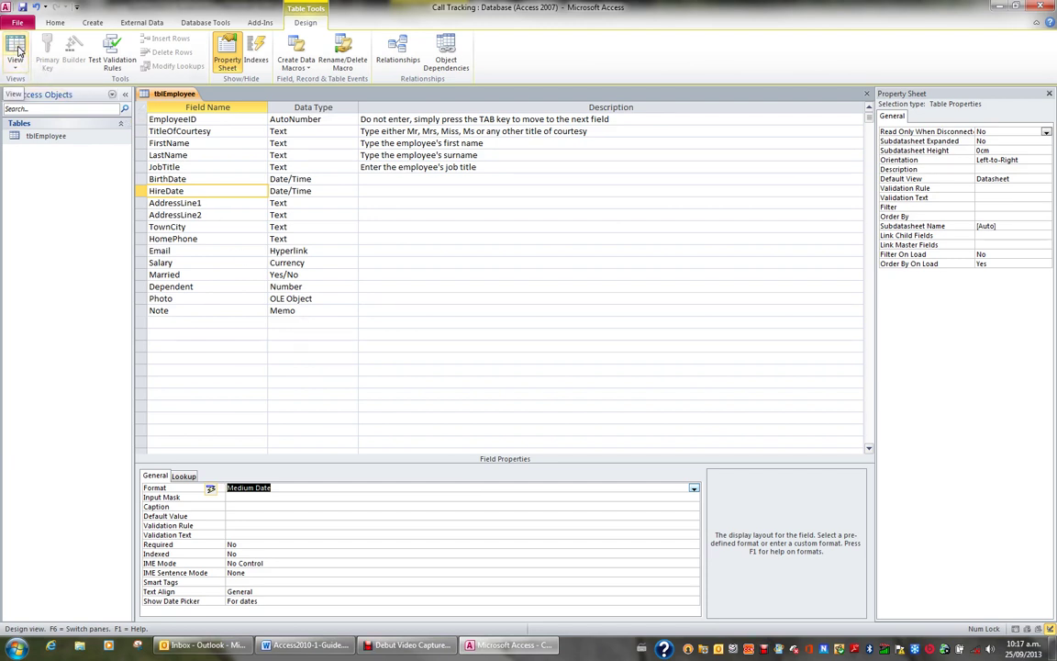
# - Save tblEmployee, accept the data-loss warning, and view it in Datasheet view
pyautogui.click(16, 51)
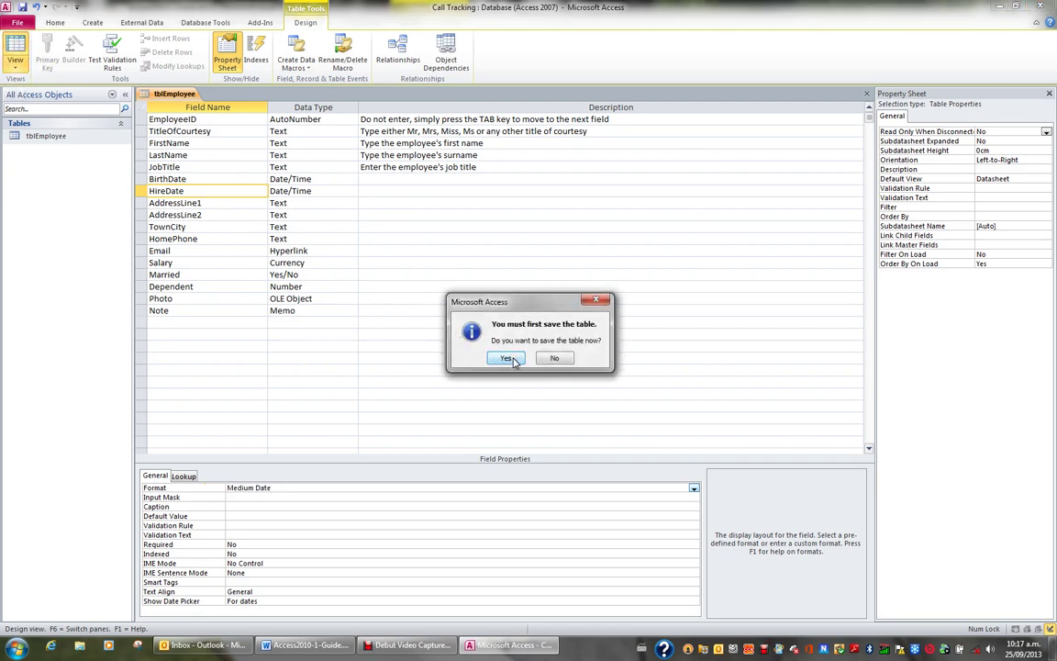
pyautogui.click(513, 360)
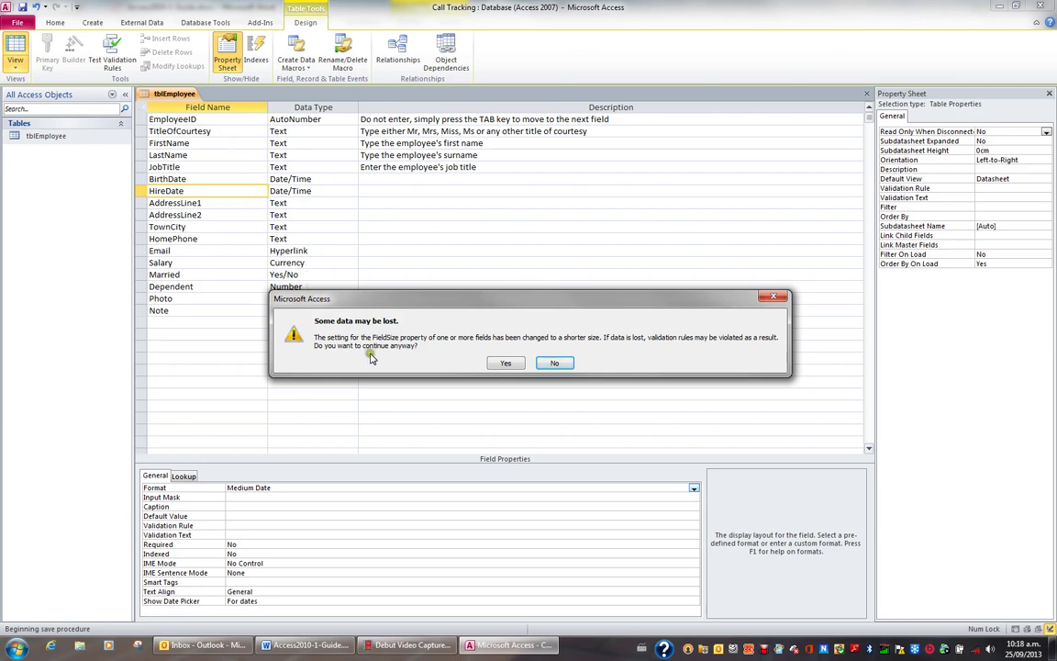
pyautogui.click(500, 365)
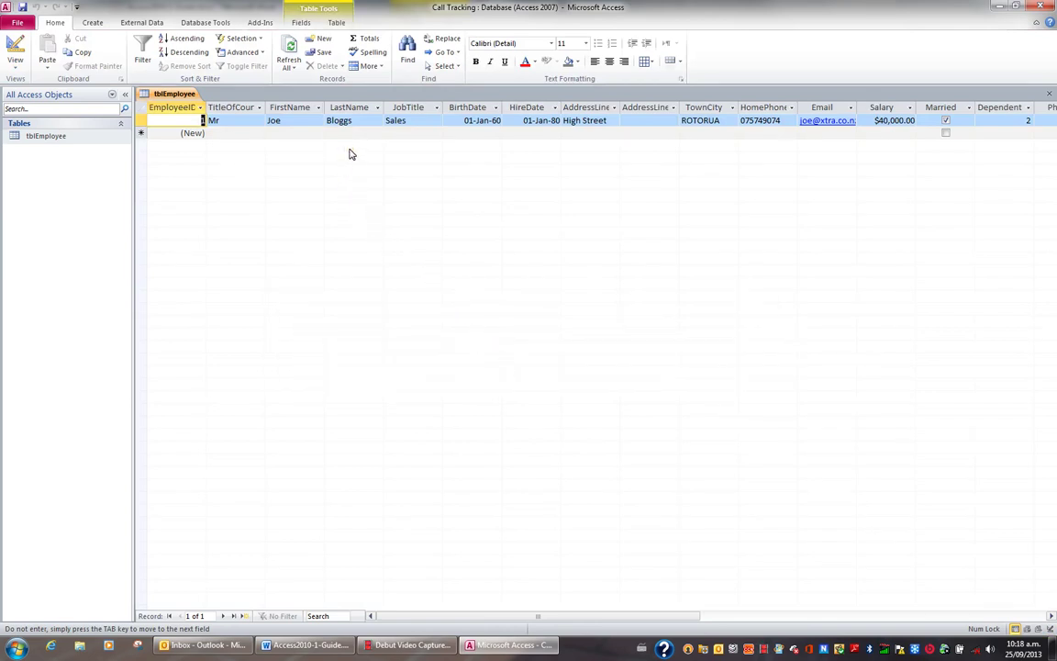
pyautogui.press('Tab')
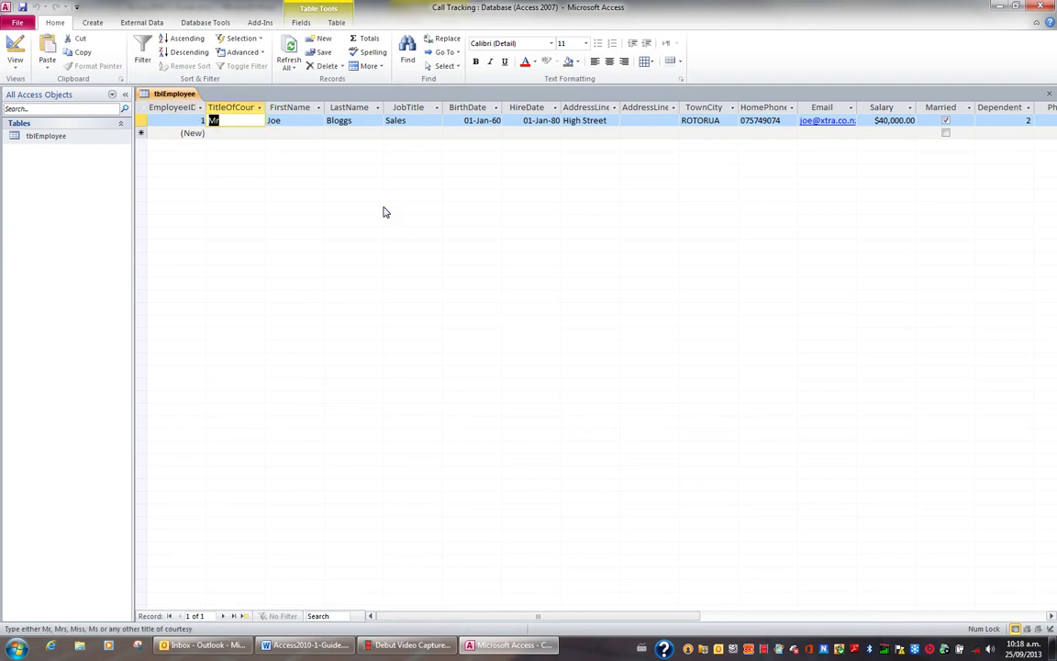
pyautogui.press('Tab')
pyautogui.press('Tab')
pyautogui.press('Tab')
pyautogui.press('Tab')
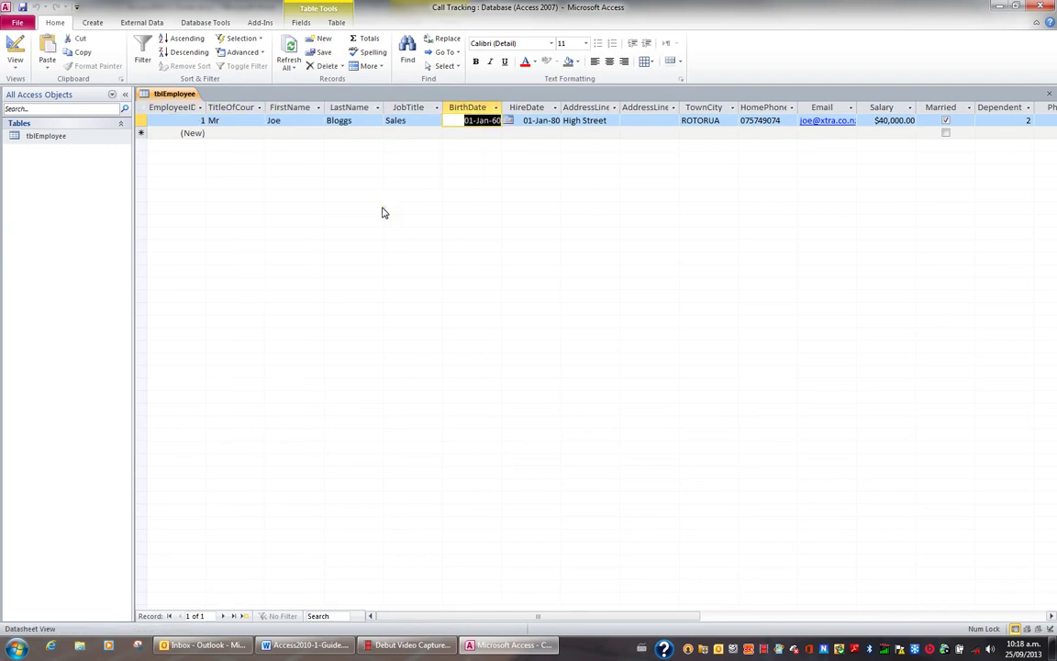
pyautogui.press('Tab')
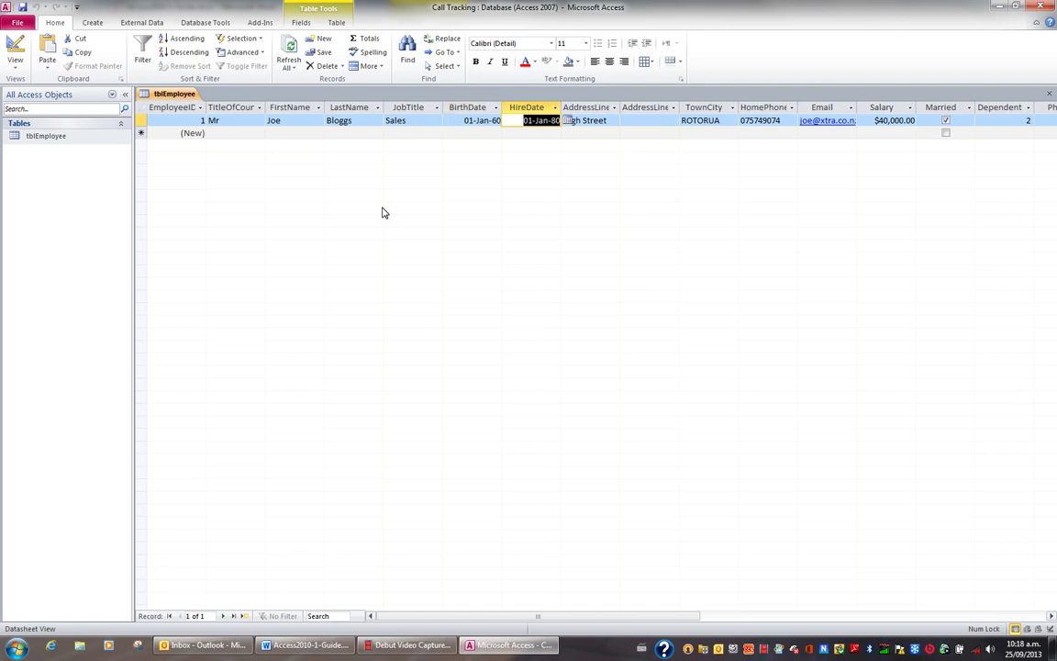
pyautogui.press('Tab')
pyautogui.press('Tab')
pyautogui.press('Tab')
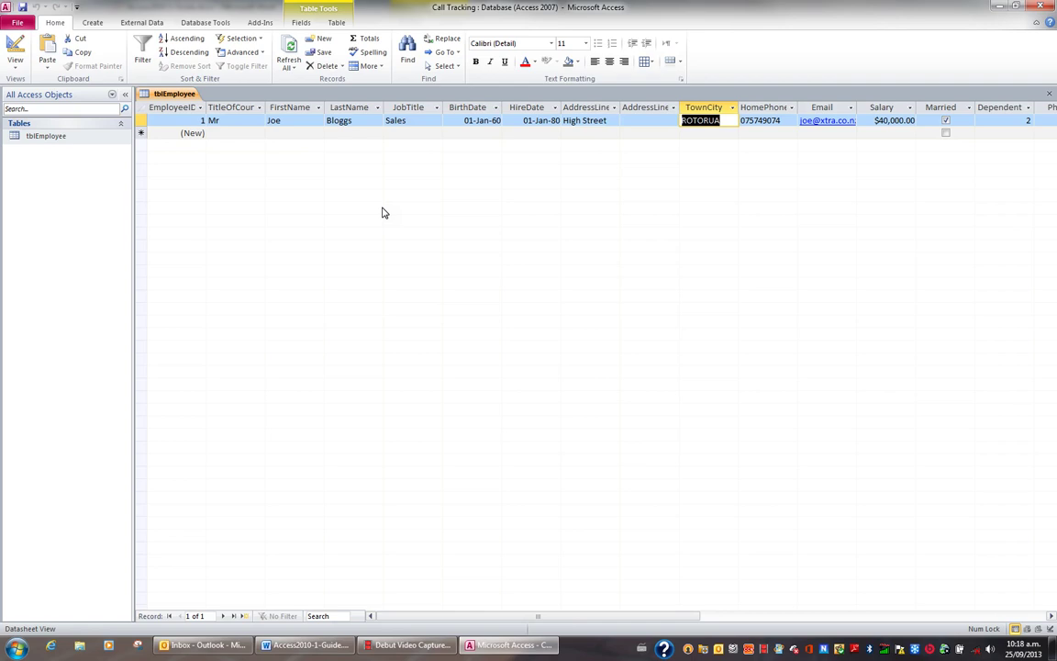
pyautogui.press('Tab')
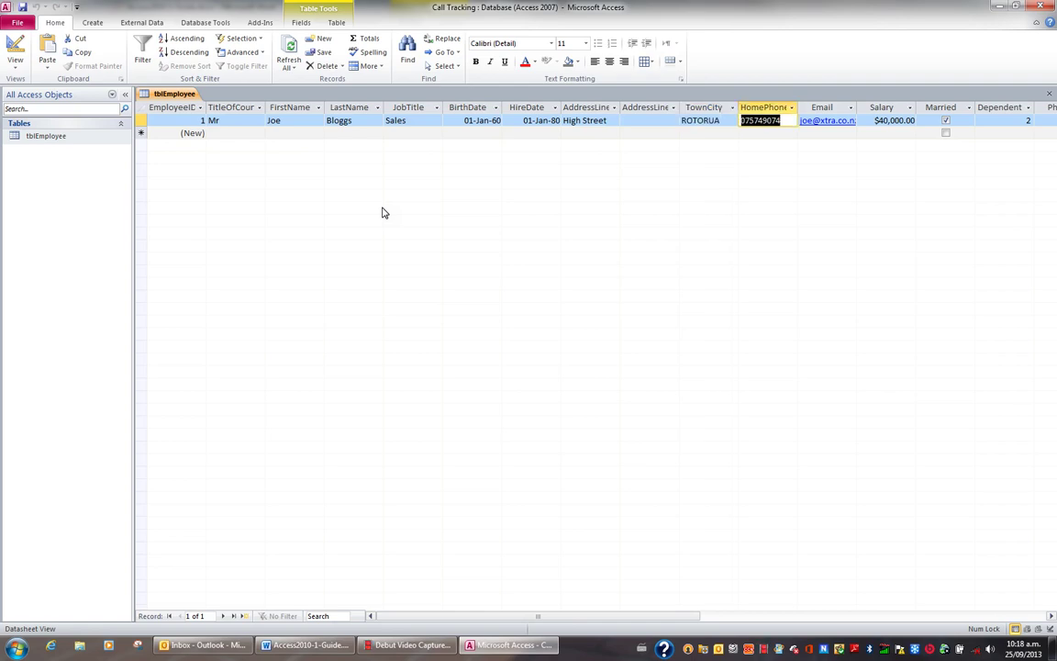
pyautogui.press('Tab')
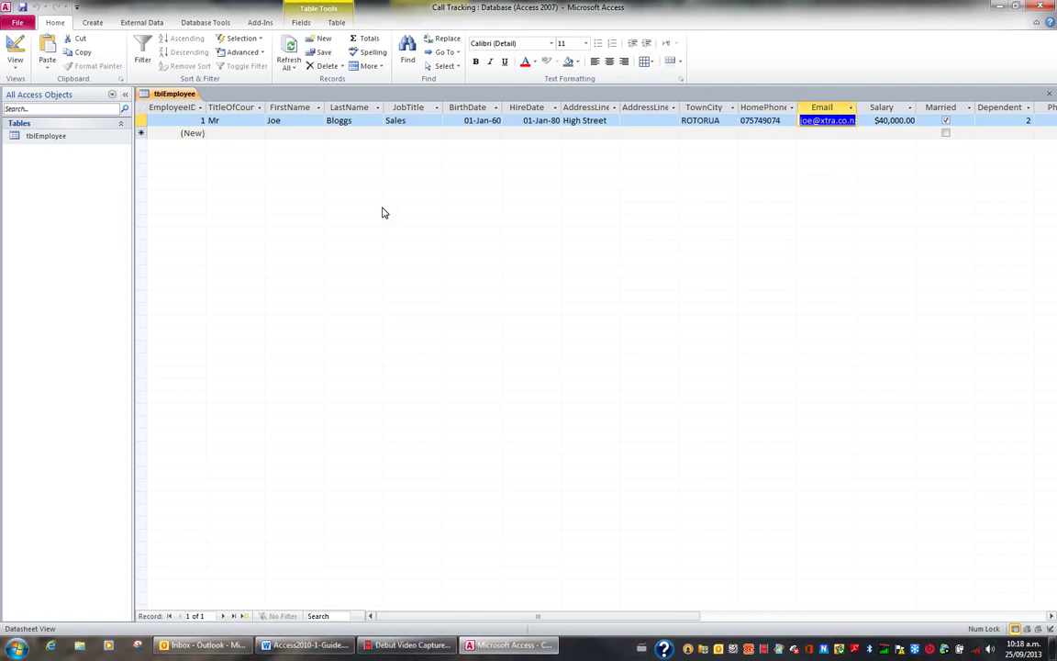
pyautogui.press('Tab')
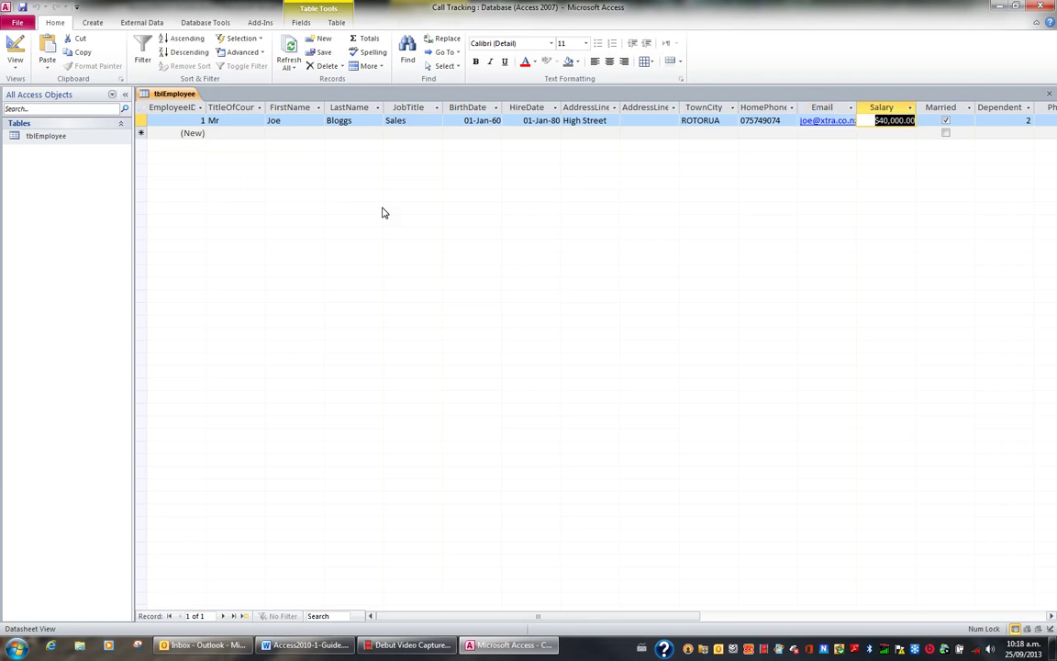
pyautogui.press('Tab')
pyautogui.press('Tab')
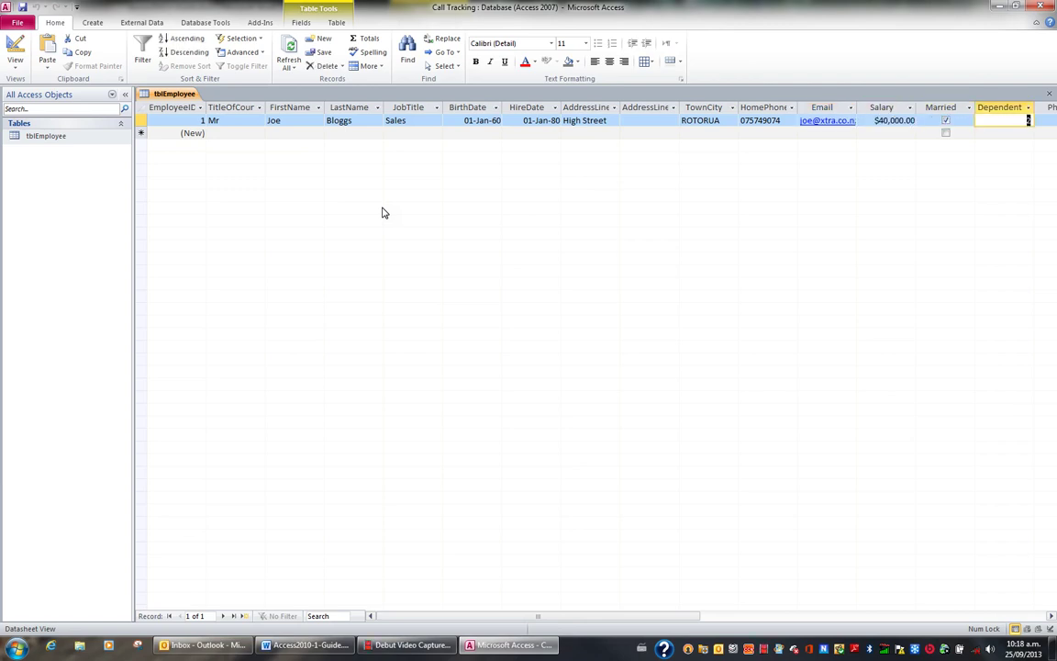
pyautogui.press('Tab')
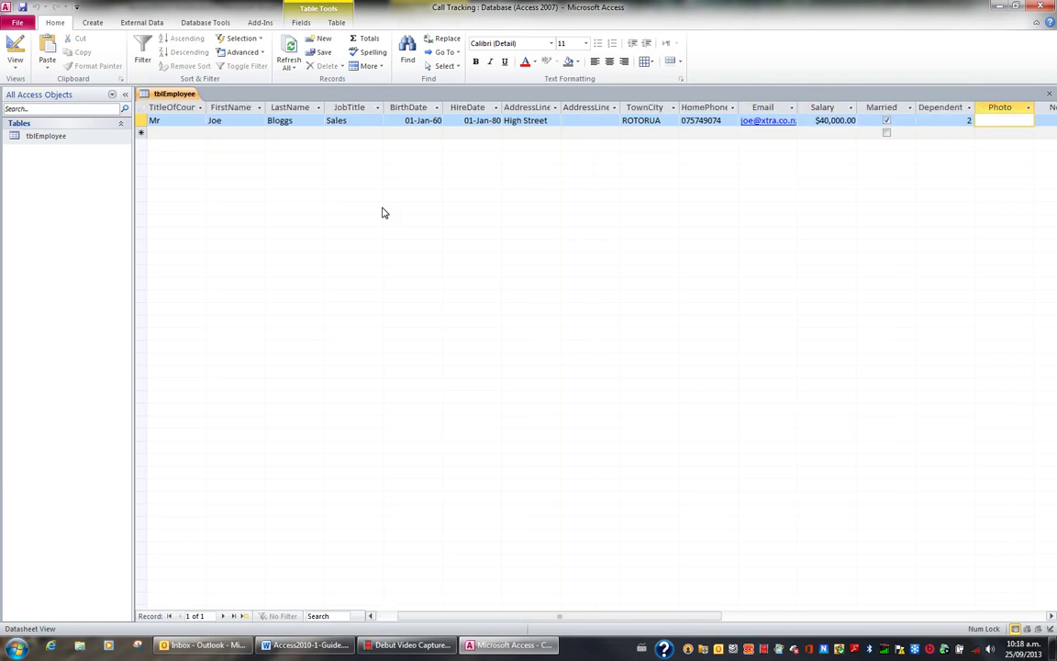
pyautogui.hotkey('shift', 'Tab')
pyautogui.hotkey('shift', 'Tab')
pyautogui.hotkey('shift', 'Tab')
pyautogui.hotkey('shift', 'Tab')
pyautogui.hotkey('shift', 'Tab')
pyautogui.hotkey('shift', 'Tab')
pyautogui.hotkey('shift', 'Tab')
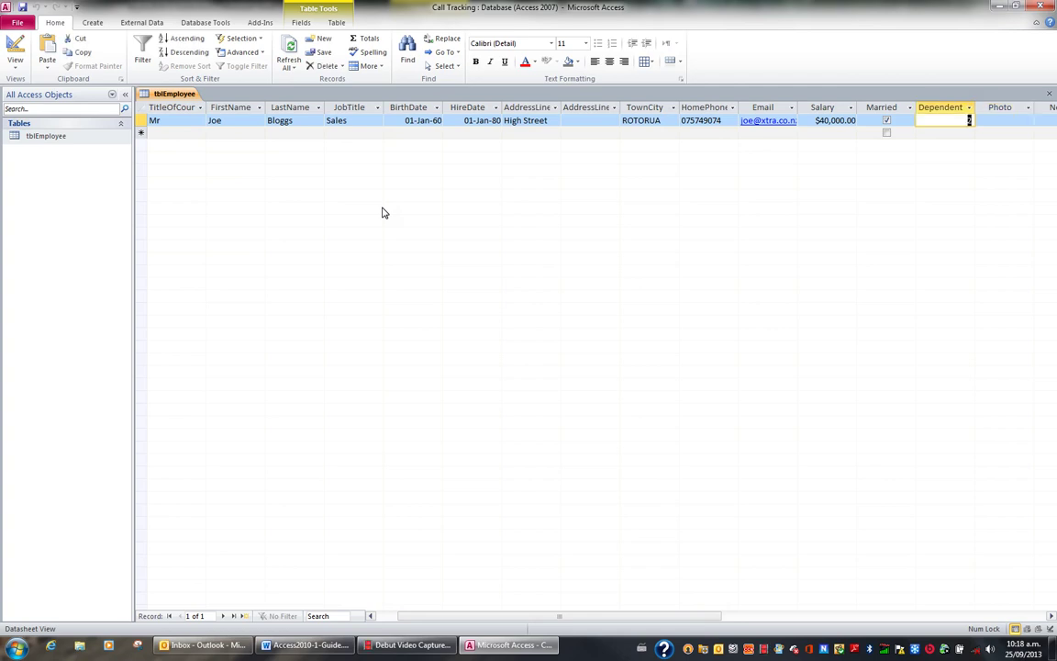
pyautogui.hotkey('shift', 'Tab')
pyautogui.hotkey('shift', 'Tab')
pyautogui.hotkey('shift', 'Tab')
pyautogui.hotkey('shift', 'Tab')
pyautogui.hotkey('shift', 'Tab')
pyautogui.hotkey('shift', 'Tab')
pyautogui.hotkey('shift', 'Tab')
pyautogui.hotkey('shift', 'Tab')
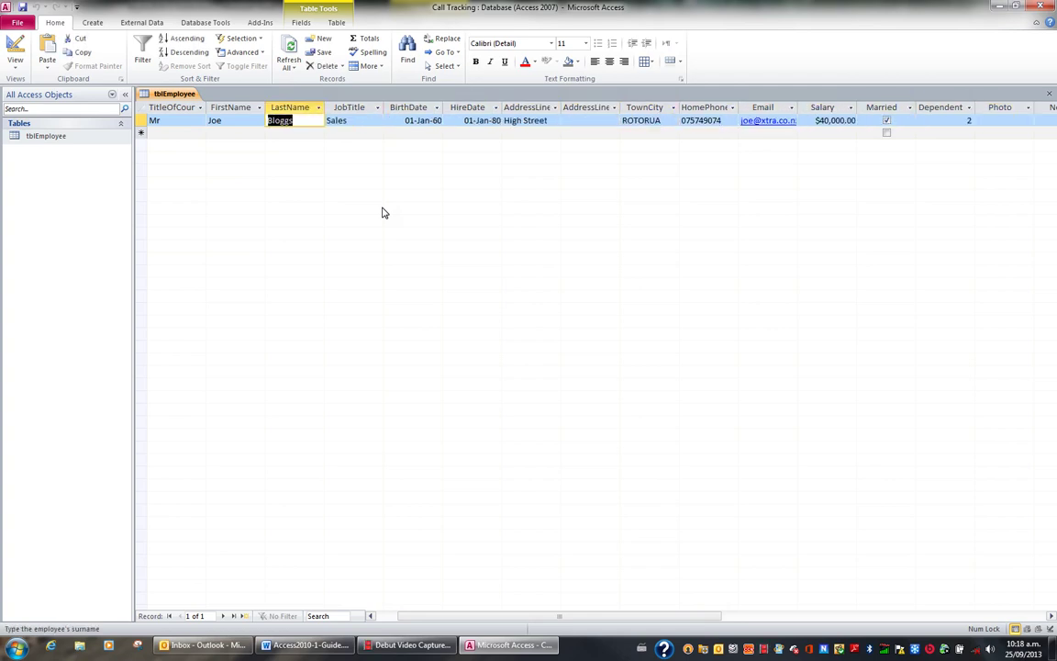
pyautogui.press('Tab')
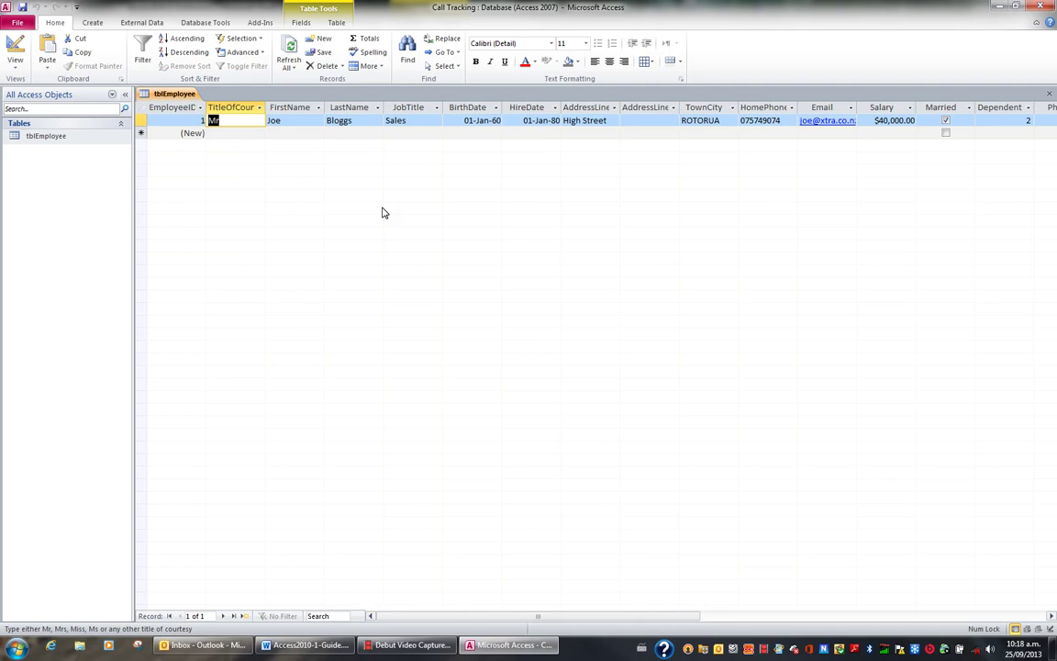
pyautogui.write('aaaaaaaaaa')
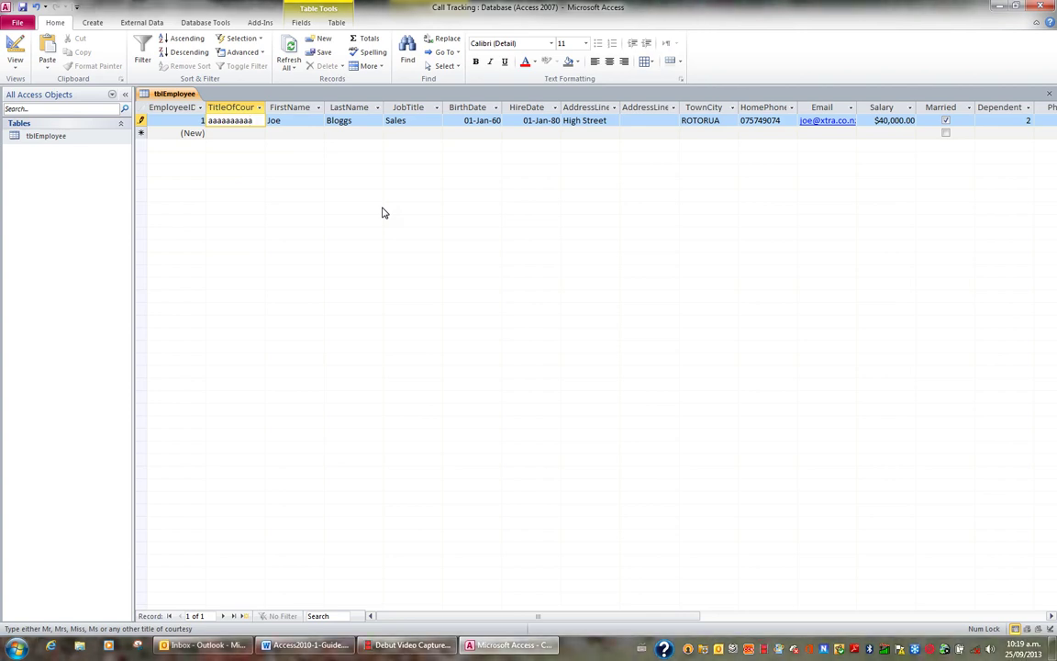
pyautogui.press('Escape')
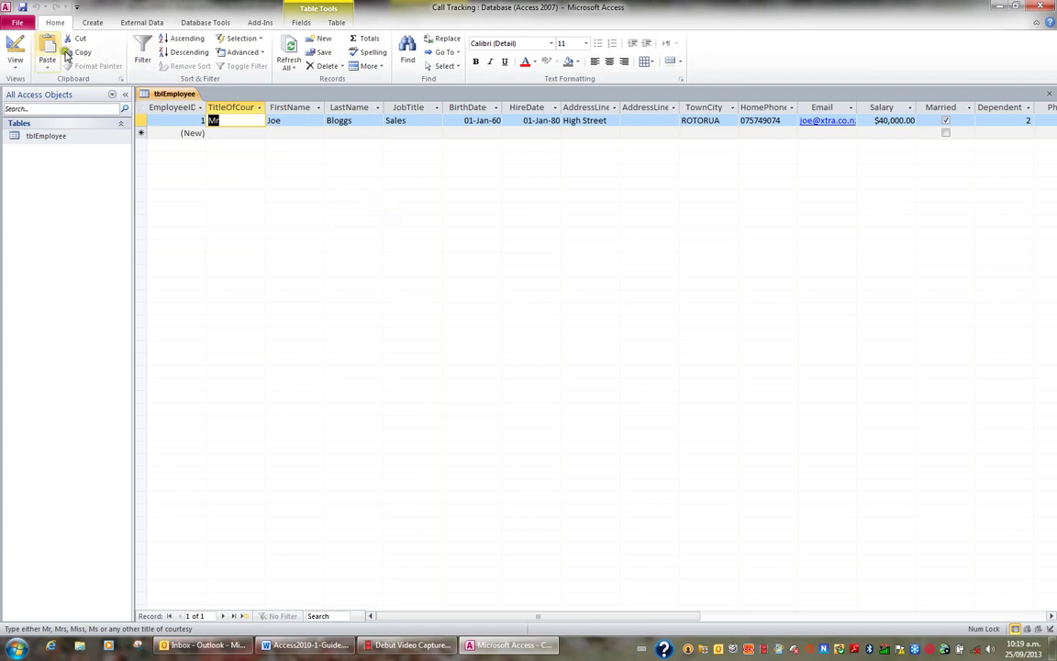
# - Return tblEmployee to Design view and select JobTitle to see its field size of 50
pyautogui.click(15, 48)
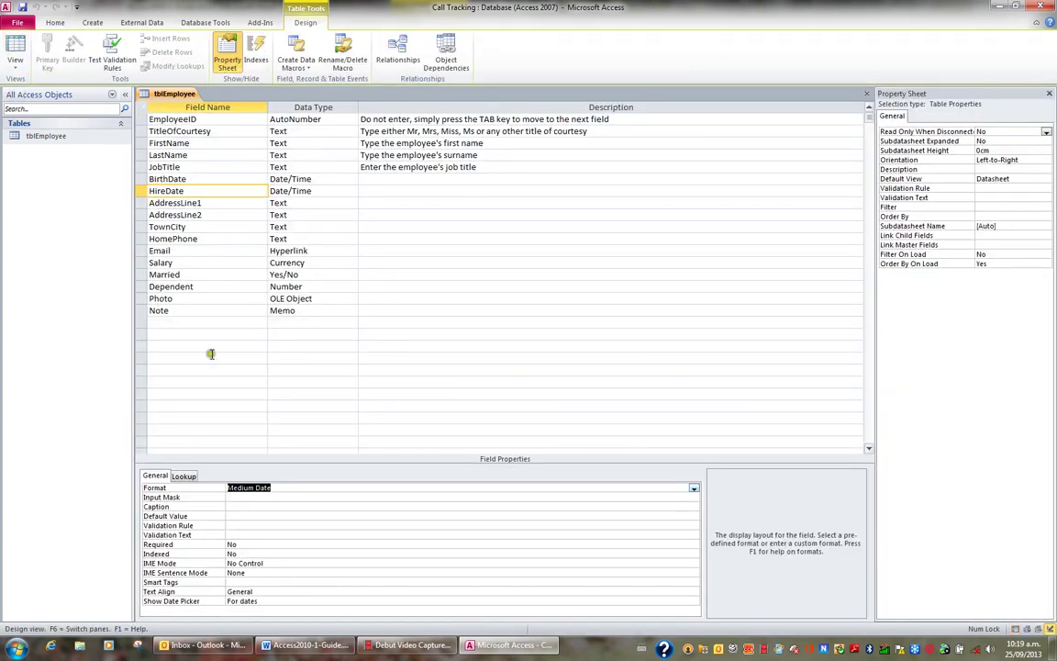
pyautogui.click(209, 166)
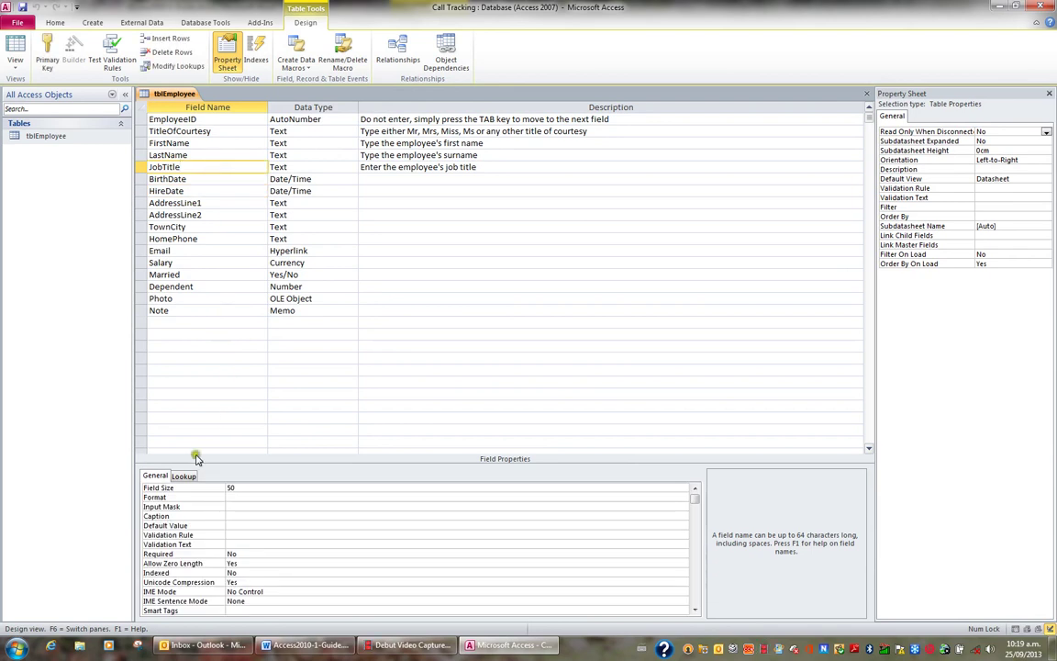